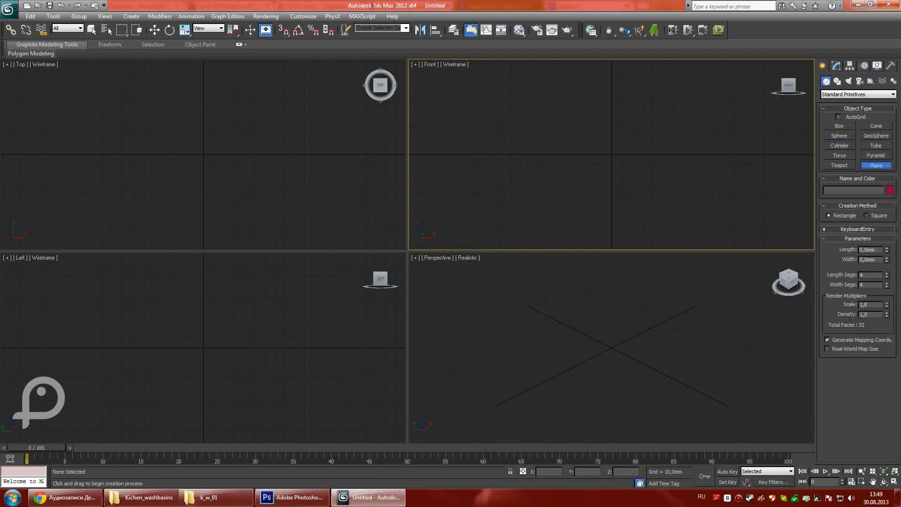
Set the plane's length and width to 90 mm.
{"action": "type", "text": "90"}
{"action": "key", "text": "Tab"}
{"action": "type", "text": "90"}
{"action": "key", "text": "Return"}
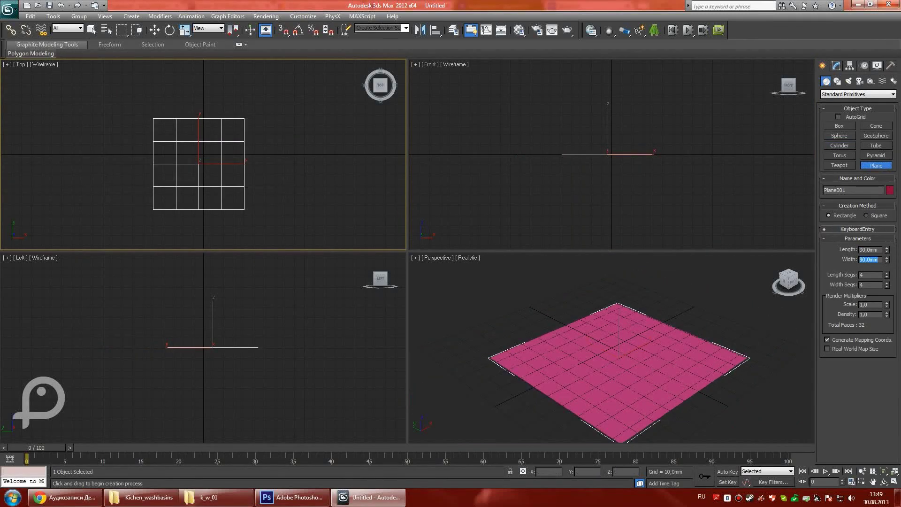
{"action": "key", "text": "alt+Tab"}
Map the sink_drain_90 photo onto the plane and show it textured in the Top view.
{"action": "key", "text": "BackSpace"}
{"action": "left_click_drag", "start_coordinate": [422, 274], "coordinate": [619, 357]}
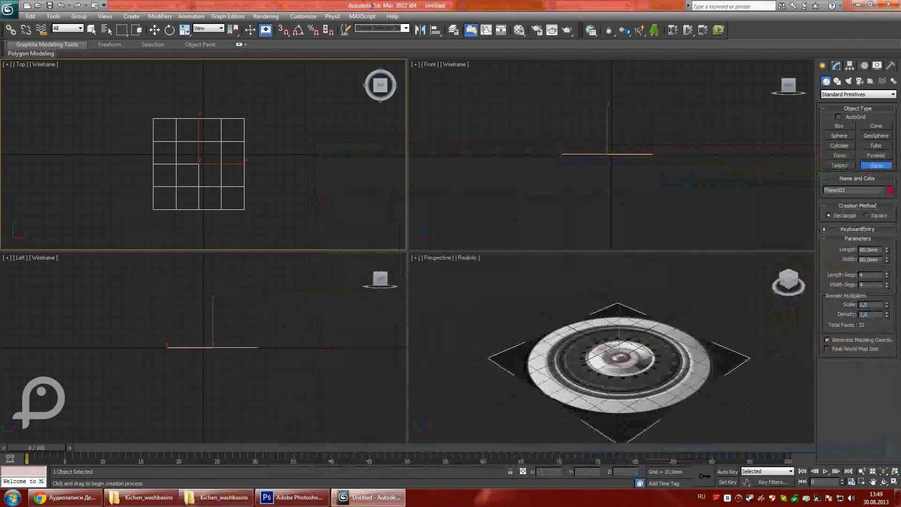
{"action": "key", "text": "F3"}
Switch the viewports to Realistic shading with updated lighting.
{"action": "left_click", "coordinate": [414, 257]}
{"action": "left_click", "coordinate": [436, 369]}
{"action": "left_click", "coordinate": [549, 368]}
{"action": "left_click", "coordinate": [7, 64]}
{"action": "left_click", "coordinate": [49, 176]}
{"action": "left_click", "coordinate": [549, 368]}
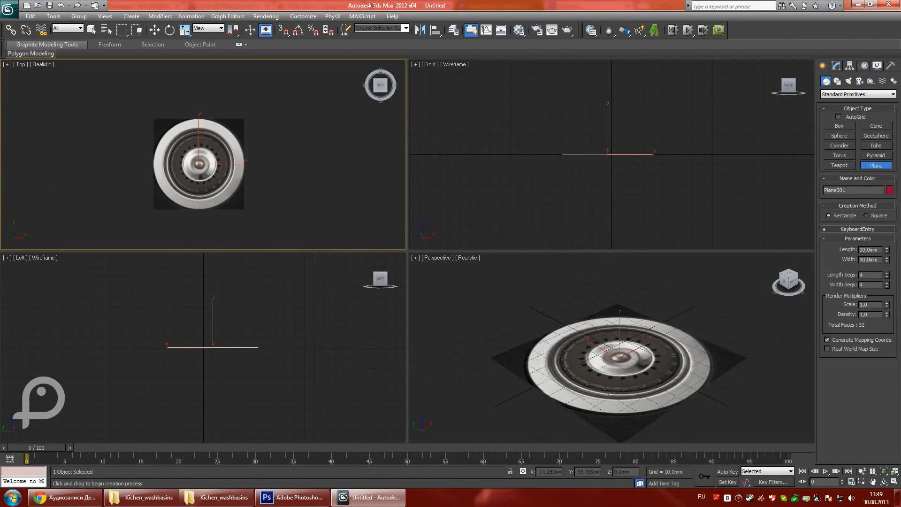
Snap-move the plane so the drain photo is centred on the origin.
{"action": "key", "text": "w"}
{"action": "key", "text": "z"}
{"action": "key", "text": "s"}
{"action": "left_click_drag", "start_coordinate": [580, 346], "coordinate": [629, 310]}
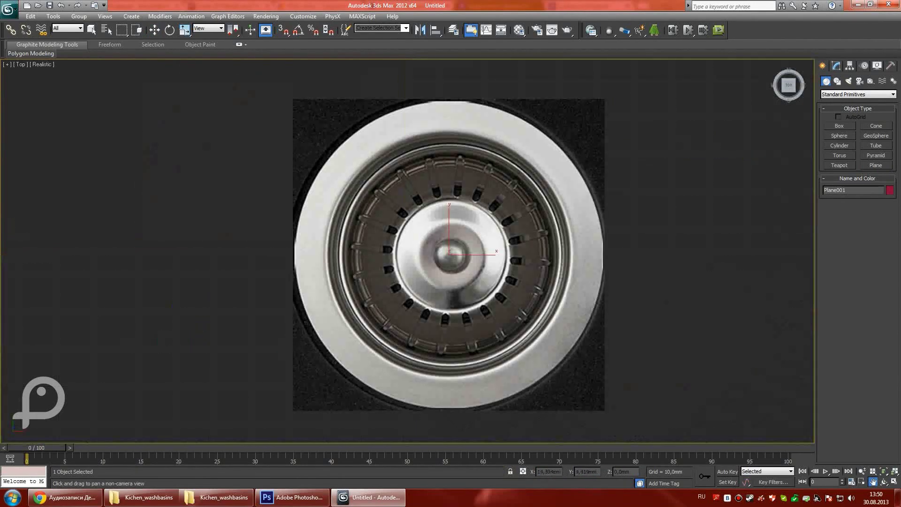
Create a 20-sided, 2 mm high cylinder over the drain's centre in a maximized Top view.
{"action": "key", "text": "alt+w"}
{"action": "left_click", "coordinate": [839, 146]}
{"action": "left_click_drag", "start_coordinate": [368, 245], "coordinate": [432, 161]}
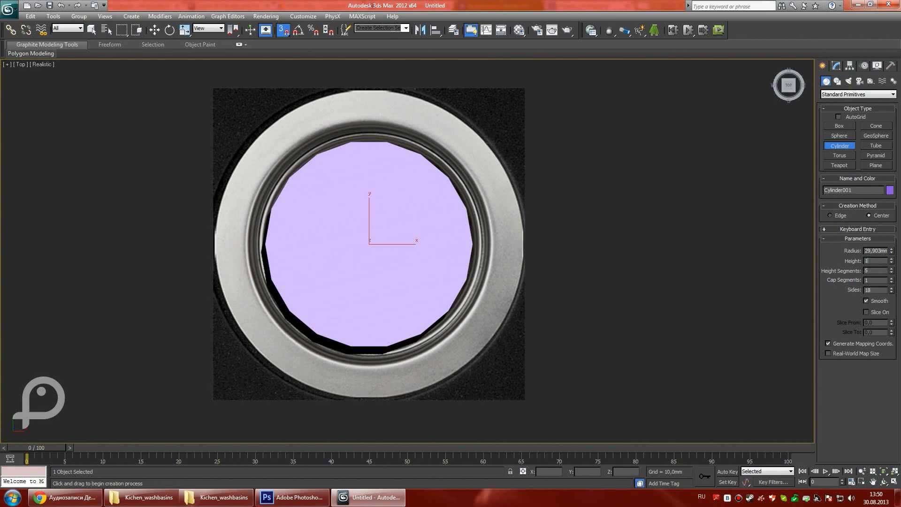
{"action": "key", "text": "Return"}
{"action": "key", "text": "w"}
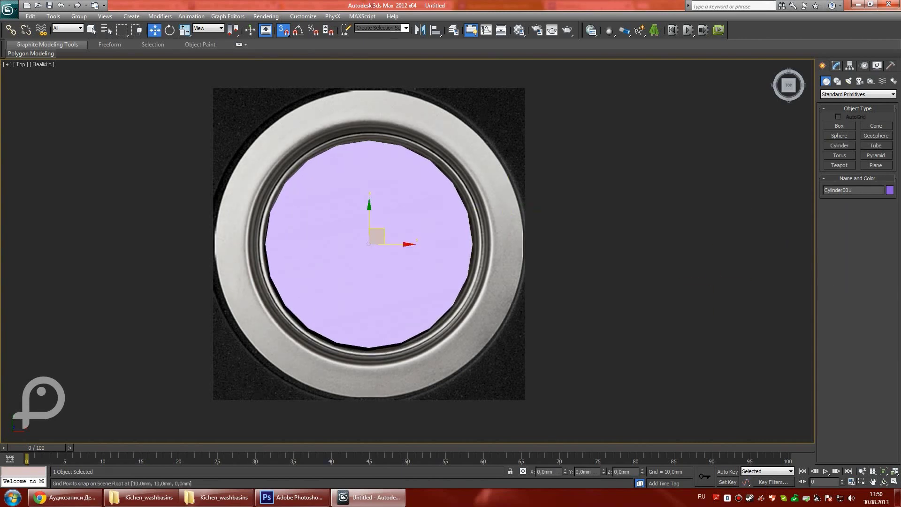
Make the cylinder see-through and lower it about 2 mm to Z -2.081.
{"action": "key", "text": "alt+x"}
{"action": "key", "text": "s"}
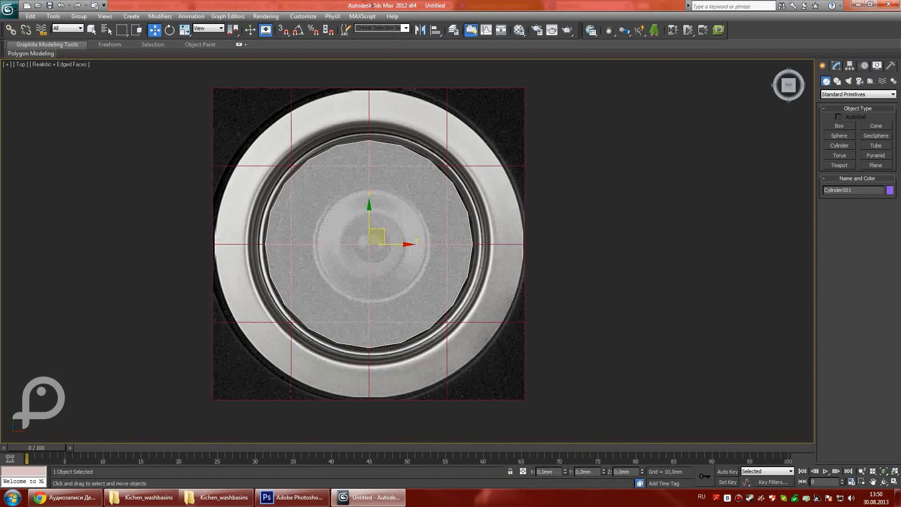
{"action": "left_click", "coordinate": [835, 66]}
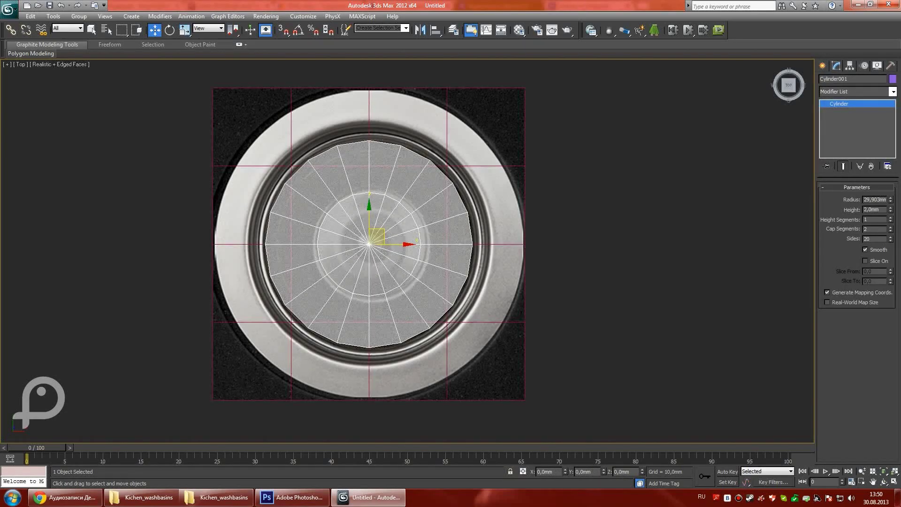
{"action": "key", "text": "alt+w"}
{"action": "key", "text": "alt+w"}
{"action": "key", "text": "F4"}
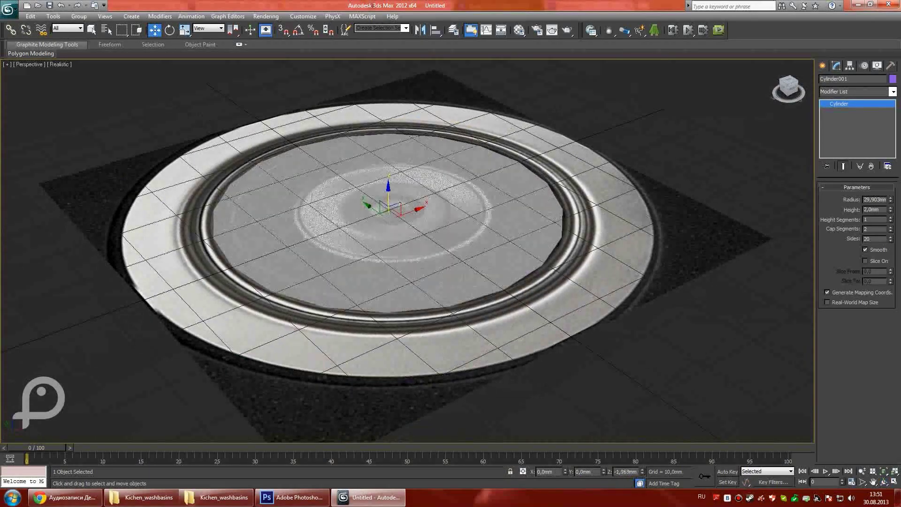
{"action": "left_click_drag", "start_coordinate": [388, 177], "coordinate": [388, 194]}
{"action": "key", "text": "t"}
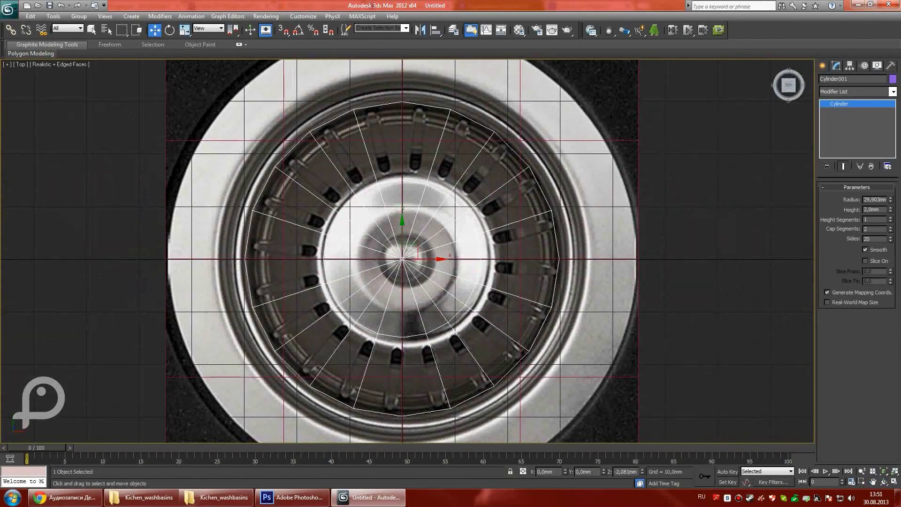
Select the photo plane and rotate it about 7.5 degrees.
{"action": "left_click", "coordinate": [402, 143]}
{"action": "key", "text": "e"}
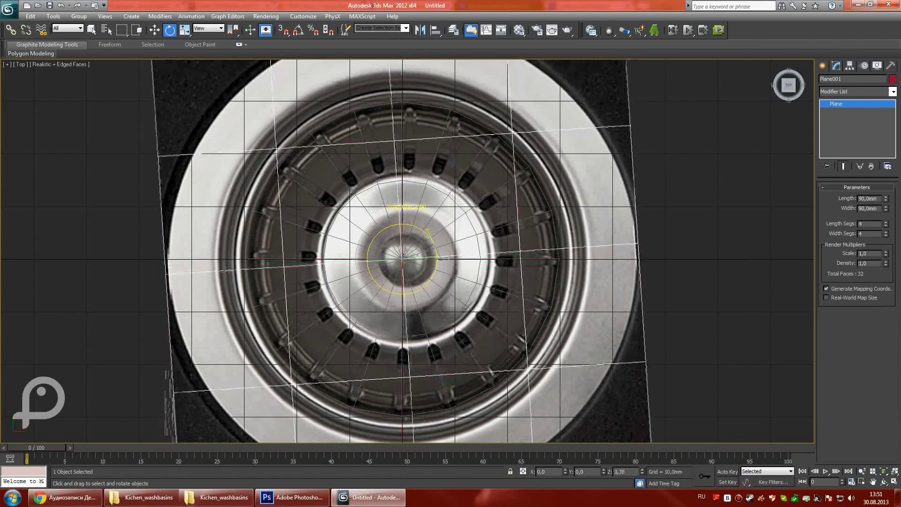
{"action": "left_click_drag", "start_coordinate": [437, 256], "coordinate": [449, 255]}
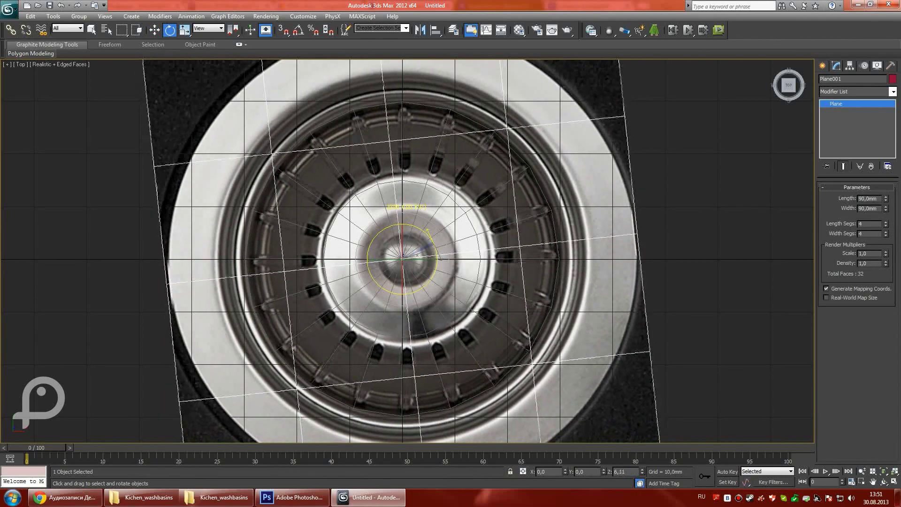
{"action": "key", "text": "w"}
Set the plane's length and width segments to 1.
{"action": "key", "text": "Tab"}
{"action": "type", "text": "1"}
{"action": "key", "text": "Return"}
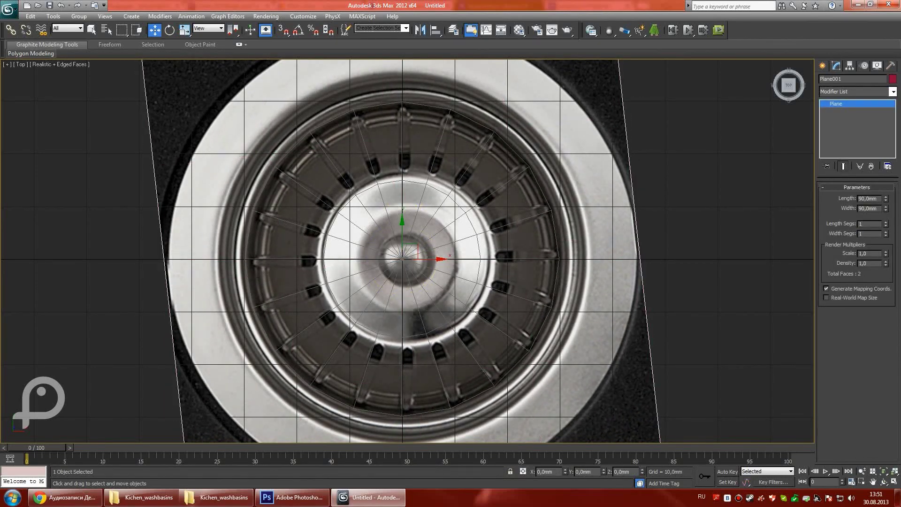
{"action": "key", "text": "e"}
Rotate the plane around Z to align its slots with the cylinder, restoring four viewports.
{"action": "mouse_move", "coordinate": [434, 242]}
{"action": "left_mouse_down"}
{"action": "mouse_move", "coordinate": [442, 257]}
{"action": "mouse_move", "coordinate": [436, 242]}
{"action": "left_mouse_up"}
{"action": "key", "text": "w"}
{"action": "key", "text": "e"}
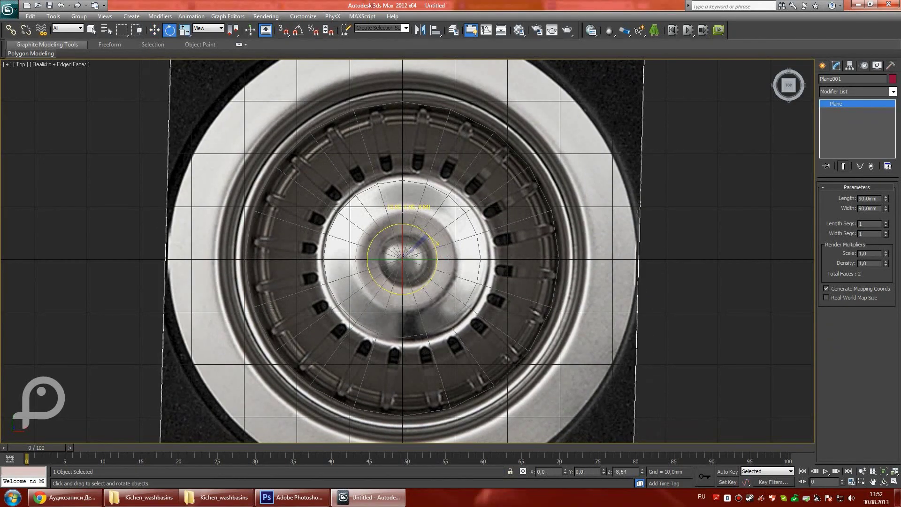
{"action": "left_click_drag", "start_coordinate": [417, 255], "coordinate": [422, 272]}
{"action": "key", "text": "w"}
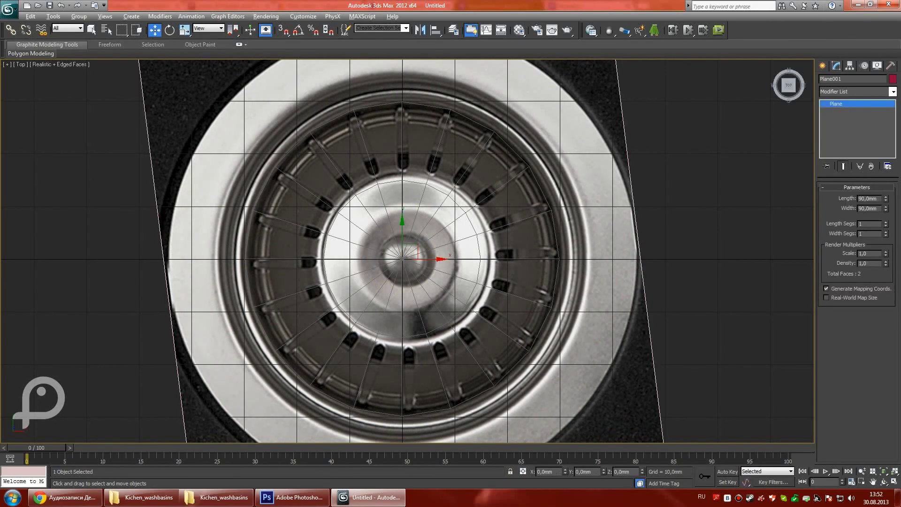
{"action": "key", "text": "alt+w"}
{"action": "key", "text": "ctrl+r"}
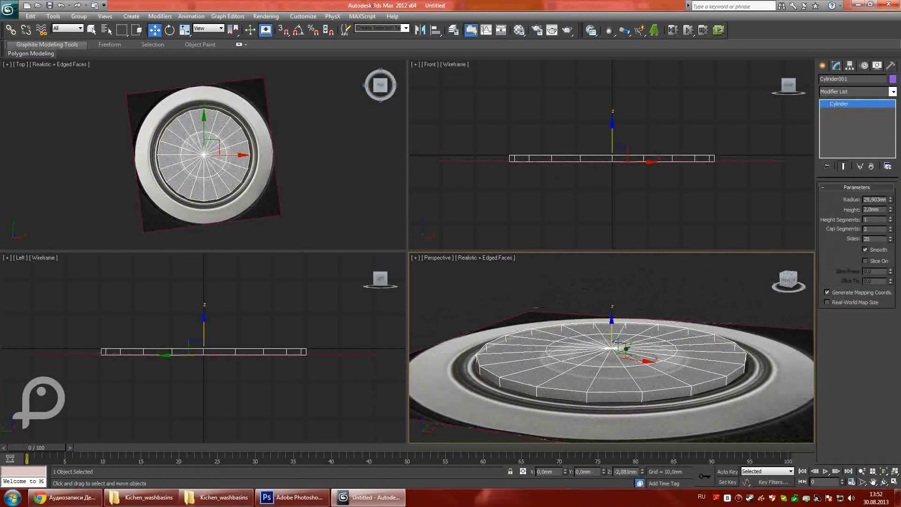
Convert the cylinder to an editable poly.
{"action": "scroll", "coordinate": [202, 141], "scroll_direction": "up", "scroll_amount": 3}
{"action": "right_click", "coordinate": [248, 159]}
{"action": "left_click", "coordinate": [357, 243]}
Delete the cylinder's vertices in three areas, leaving a single narrow wedge.
{"action": "key", "text": "1"}
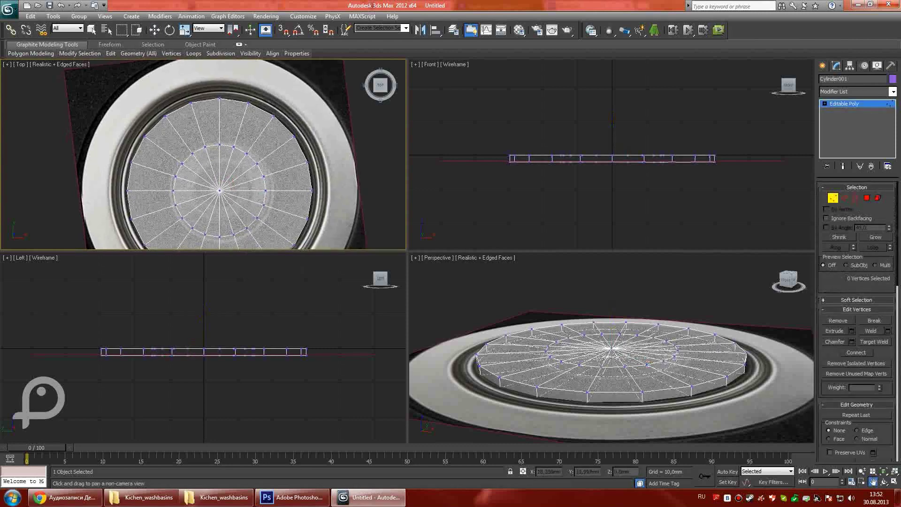
{"action": "scroll", "coordinate": [217, 144], "scroll_direction": "down", "scroll_amount": 2}
{"action": "left_click_drag", "start_coordinate": [140, 148], "coordinate": [291, 221]}
{"action": "key", "text": "Delete"}
{"action": "left_click_drag", "start_coordinate": [291, 78], "coordinate": [227, 150]}
{"action": "key", "text": "Delete"}
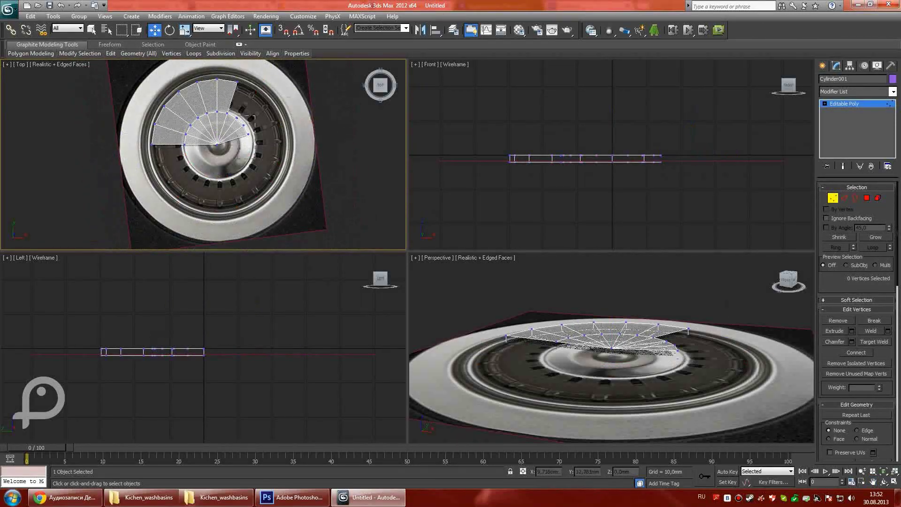
{"action": "left_click_drag", "start_coordinate": [145, 89], "coordinate": [186, 150]}
{"action": "key", "text": "Delete"}
{"action": "key", "text": "Delete"}
Connect edges across the wedge and select its right-edge and top-right corner vertices.
{"action": "scroll", "coordinate": [215, 141], "scroll_direction": "up", "scroll_amount": 3}
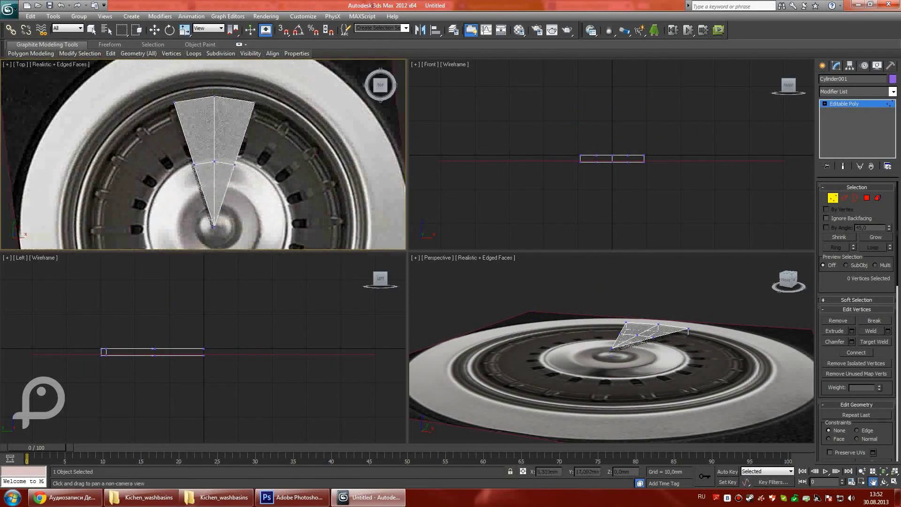
{"action": "key", "text": "2"}
{"action": "key", "text": "ctrl+shift+e"}
{"action": "key", "text": "1"}
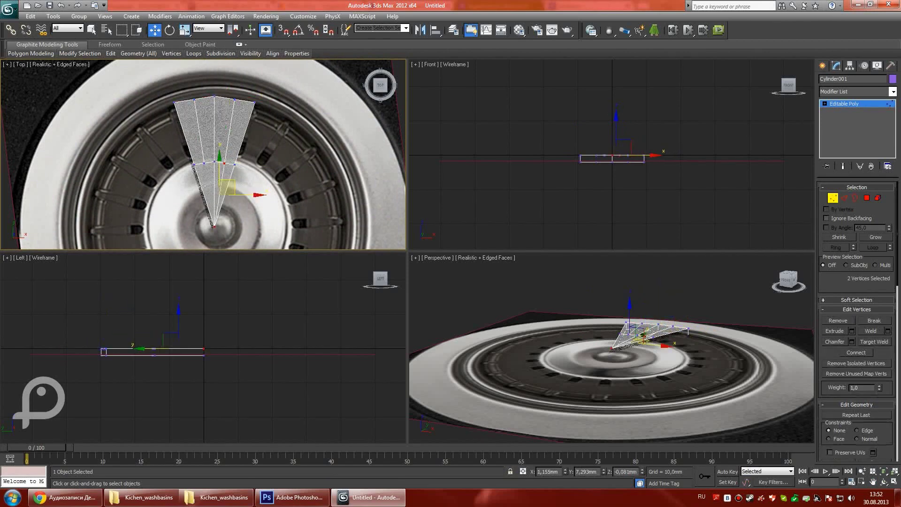
{"action": "middle_click_drag", "start_coordinate": [211, 164], "coordinate": [218, 169]}
{"action": "left_click_drag", "start_coordinate": [272, 97], "coordinate": [233, 176]}
{"action": "left_click", "coordinate": [261, 107]}
{"action": "key", "text": "ctrl+z"}
{"action": "key", "text": "ctrl+p"}
{"action": "scroll", "coordinate": [202, 154], "scroll_direction": "up", "scroll_amount": 2}
{"action": "left_click_drag", "start_coordinate": [202, 173], "coordinate": [202, 154]}
Split the wedge's cross edge in two with Connect.
{"action": "key", "text": "F4"}
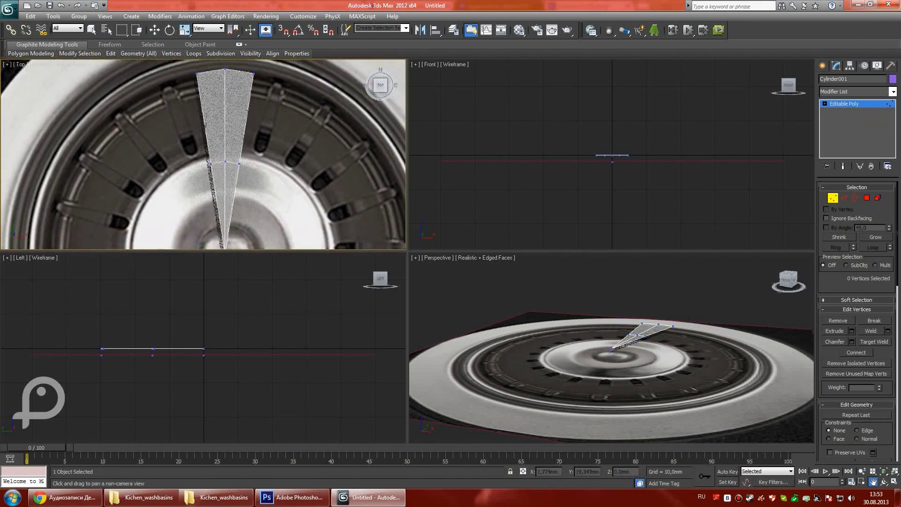
{"action": "key", "text": "2"}
{"action": "key", "text": "w"}
{"action": "key", "text": "ctrl+shift+c"}
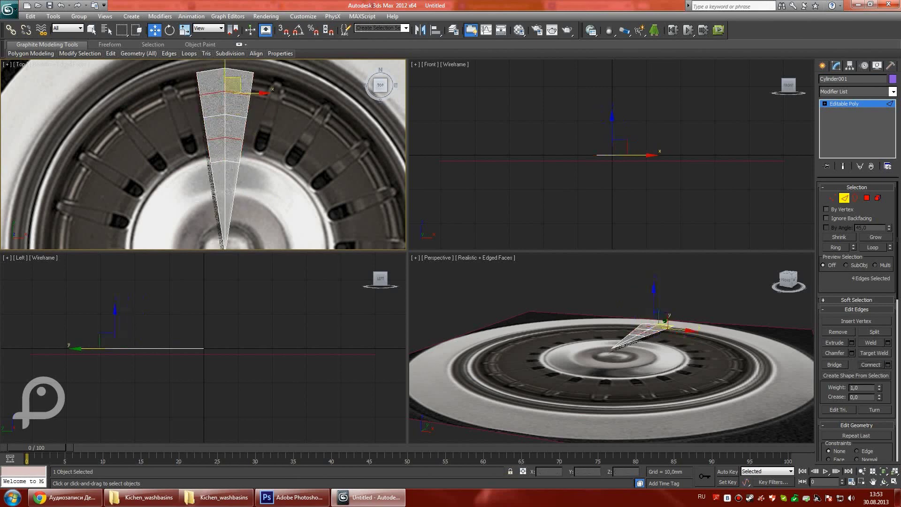
Move the wedge's inner vertices upward to lengthen the strip.
{"action": "scroll", "coordinate": [202, 155], "scroll_direction": "down", "scroll_amount": 3}
{"action": "key", "text": "1"}
{"action": "left_click_drag", "start_coordinate": [220, 157], "coordinate": [220, 136]}
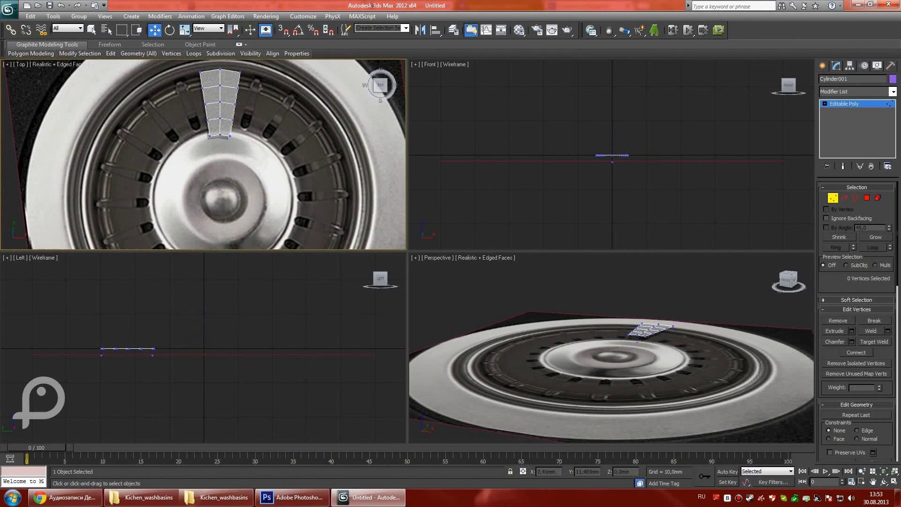
{"action": "middle_click_drag", "start_coordinate": [610, 352], "coordinate": [539, 347], "text": "alt"}
{"action": "scroll", "coordinate": [167, 112], "scroll_direction": "up", "scroll_amount": 4}
{"action": "key", "text": "w"}
Lower and raise successive vertex rows to bend the strip along the drain slot.
{"action": "mouse_move", "coordinate": [237, 129]}
{"action": "left_mouse_down"}
{"action": "mouse_move", "coordinate": [307, 148]}
{"action": "mouse_move", "coordinate": [249, 181]}
{"action": "left_mouse_up"}
{"action": "scroll", "coordinate": [248, 181], "scroll_direction": "down", "scroll_amount": 2}
{"action": "middle_click_drag", "start_coordinate": [610, 352], "coordinate": [587, 347], "text": "alt"}
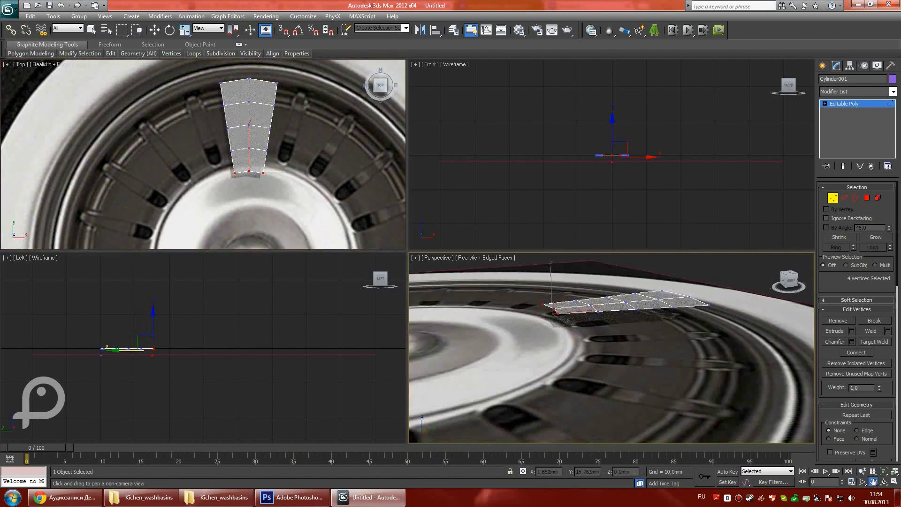
{"action": "left_click_drag", "start_coordinate": [286, 140], "coordinate": [223, 160]}
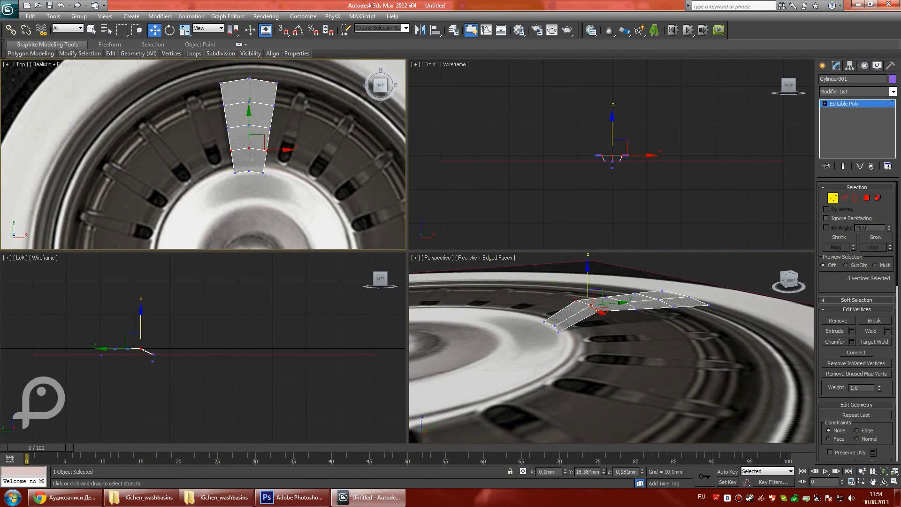
{"action": "left_click_drag", "start_coordinate": [588, 281], "coordinate": [587, 302]}
{"action": "left_click_drag", "start_coordinate": [287, 117], "coordinate": [220, 133]}
{"action": "left_click_drag", "start_coordinate": [624, 300], "coordinate": [624, 308]}
{"action": "left_click_drag", "start_coordinate": [286, 94], "coordinate": [218, 113]}
{"action": "left_click", "coordinate": [657, 300]}
{"action": "left_click_drag", "start_coordinate": [655, 277], "coordinate": [655, 263]}
{"action": "left_click_drag", "start_coordinate": [287, 71], "coordinate": [216, 87]}
{"action": "left_click", "coordinate": [690, 285]}
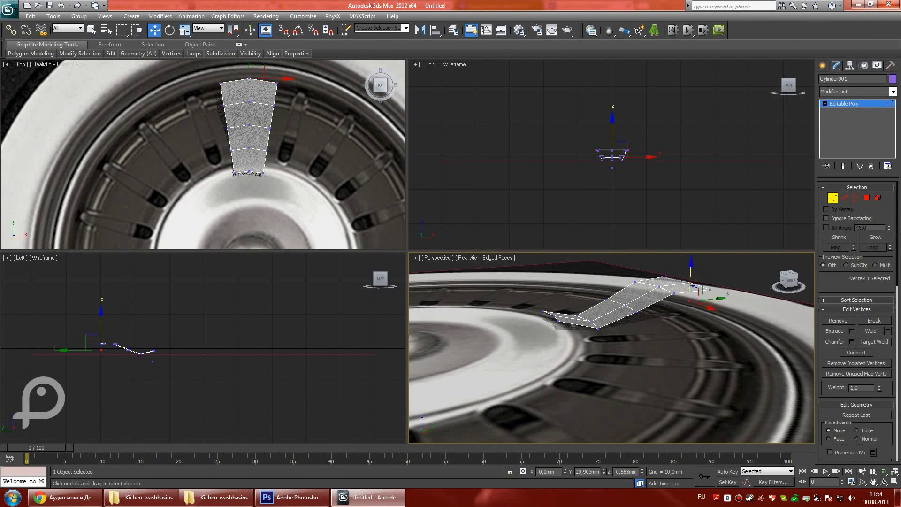
Select the edges across the strip and connect them with new edge loops.
{"action": "key", "text": "2"}
{"action": "left_click", "coordinate": [692, 283]}
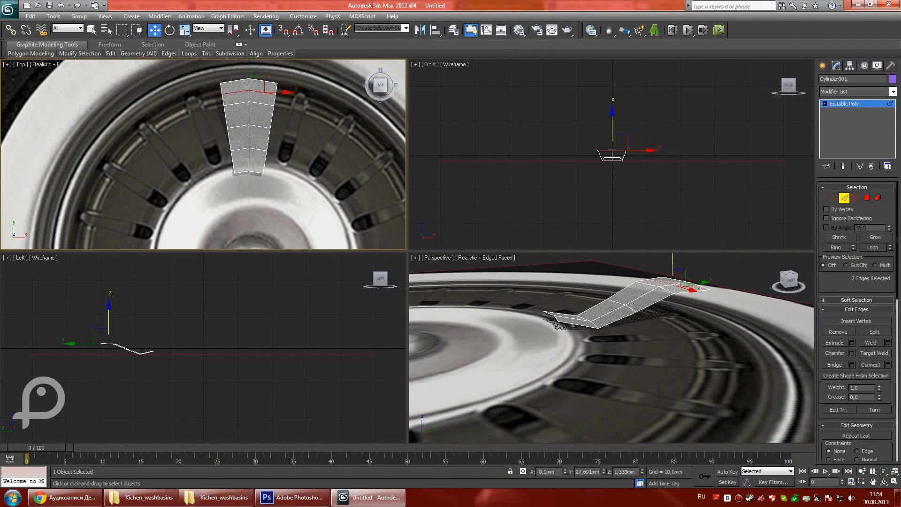
{"action": "left_click", "coordinate": [692, 280]}
{"action": "left_click", "coordinate": [276, 81]}
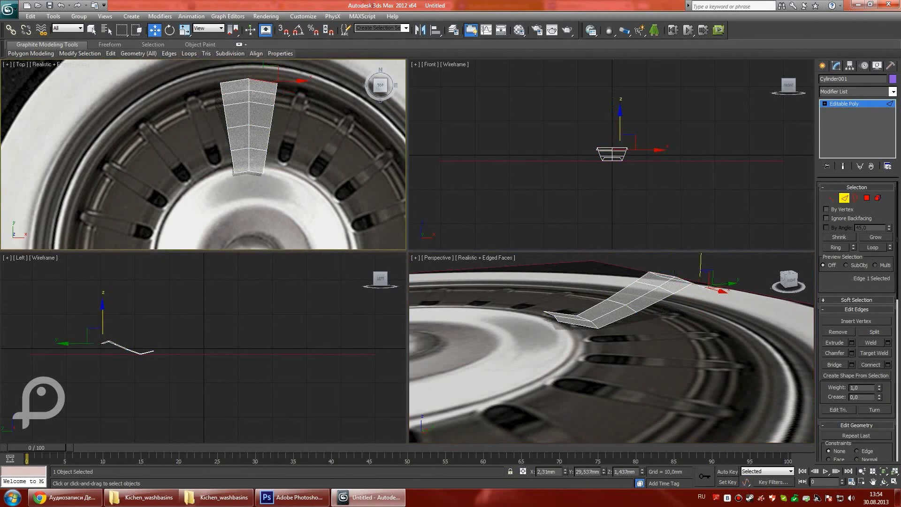
{"action": "scroll", "coordinate": [248, 141], "scroll_direction": "up", "scroll_amount": 2}
{"action": "scroll", "coordinate": [249, 141], "scroll_direction": "up", "scroll_amount": 2}
{"action": "left_click", "coordinate": [253, 128]}
{"action": "key", "text": "w"}
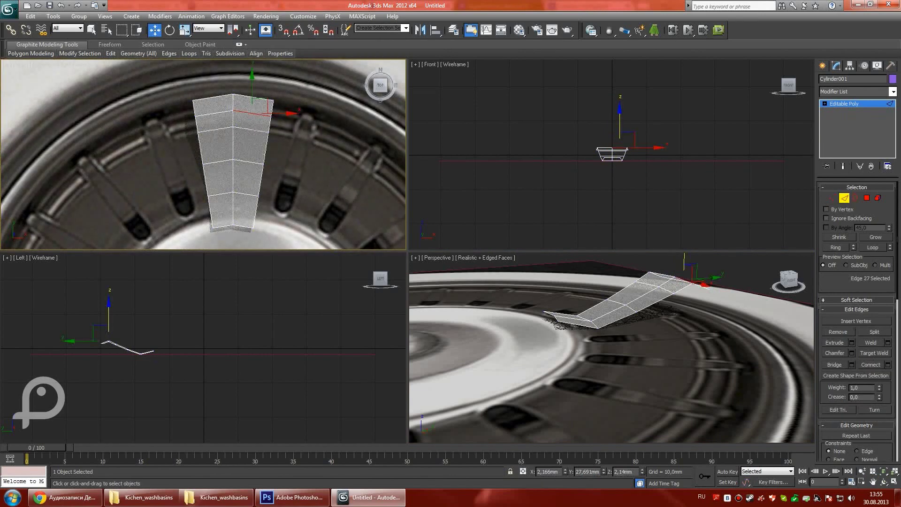
{"action": "left_click", "coordinate": [246, 194], "text": "ctrl"}
{"action": "left_click", "coordinate": [887, 365]}
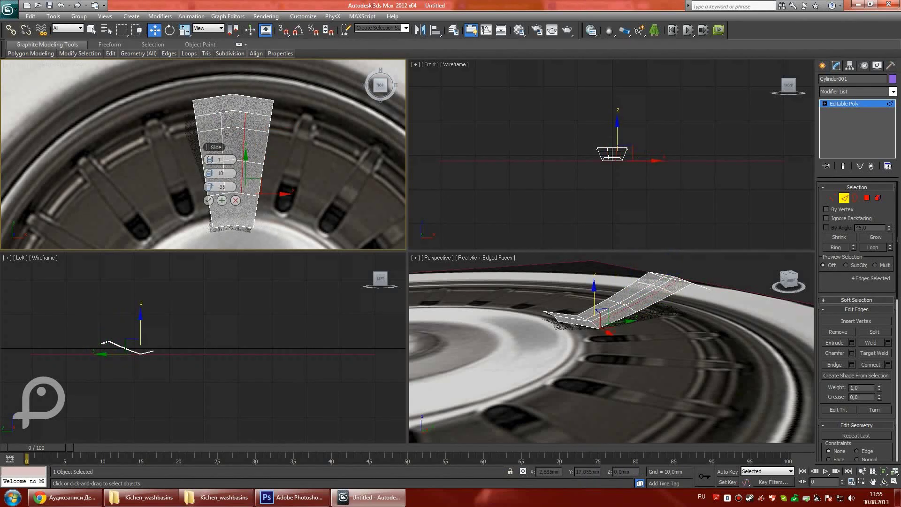
Accept the new edges and connect another edge near the strip's top.
{"action": "left_click", "coordinate": [207, 200]}
{"action": "scroll", "coordinate": [208, 201], "scroll_direction": "up", "scroll_amount": 2}
{"action": "scroll", "coordinate": [208, 200], "scroll_direction": "up", "scroll_amount": 2}
{"action": "left_click", "coordinate": [247, 221], "text": "ctrl"}
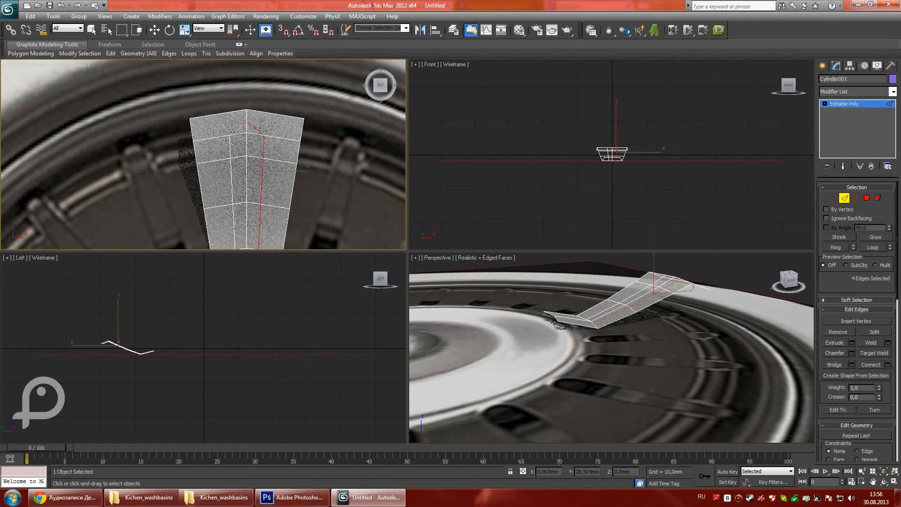
{"action": "key", "text": "1"}
{"action": "key", "text": "w"}
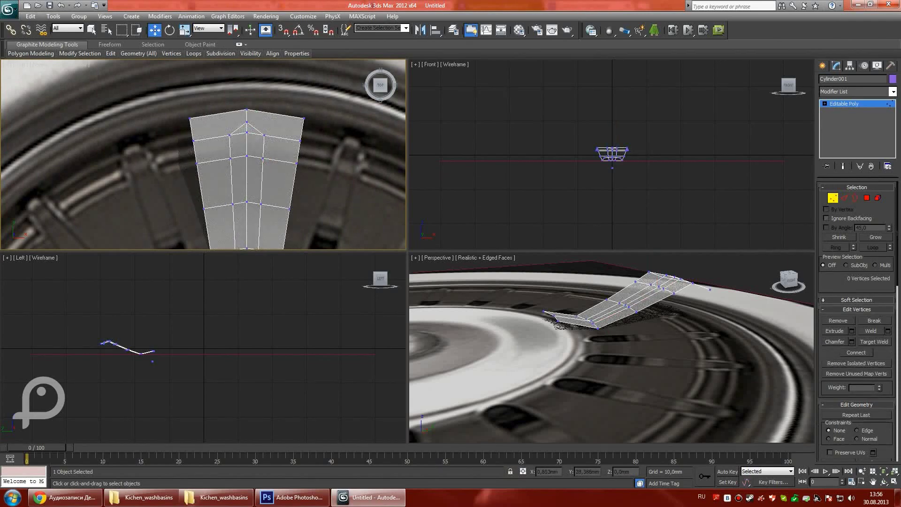
{"action": "key", "text": "2"}
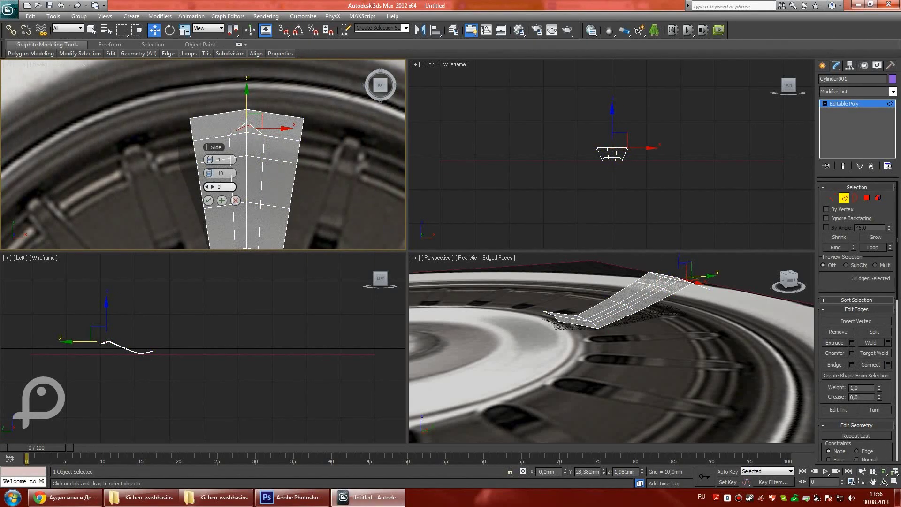
{"action": "key", "text": "Return"}
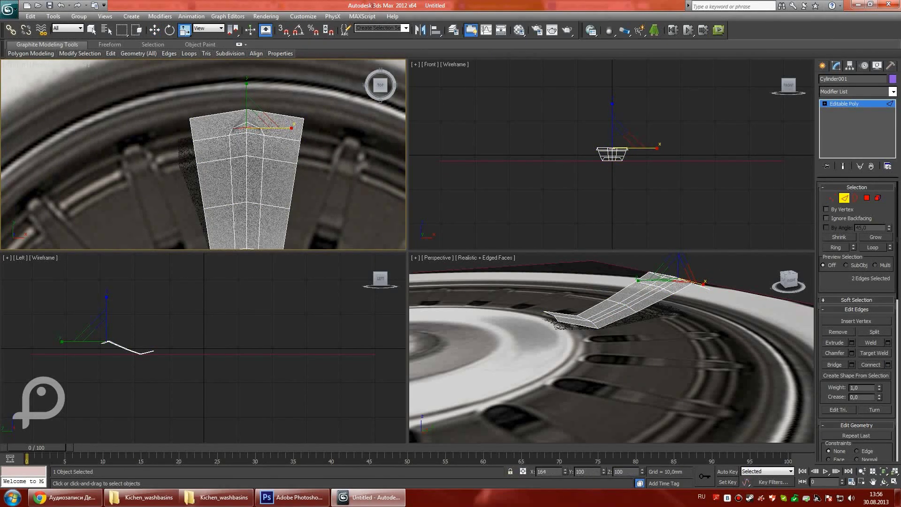
Scale the selected edges outward along X.
{"action": "scroll", "coordinate": [203, 155], "scroll_direction": "up", "scroll_amount": 2}
{"action": "key", "text": "w"}
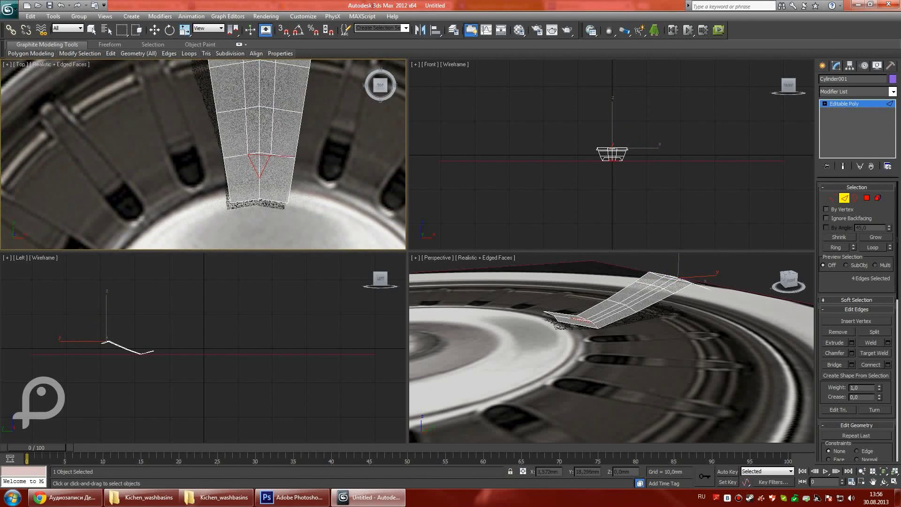
{"action": "key", "text": "r"}
{"action": "left_click_drag", "start_coordinate": [291, 165], "coordinate": [329, 165]}
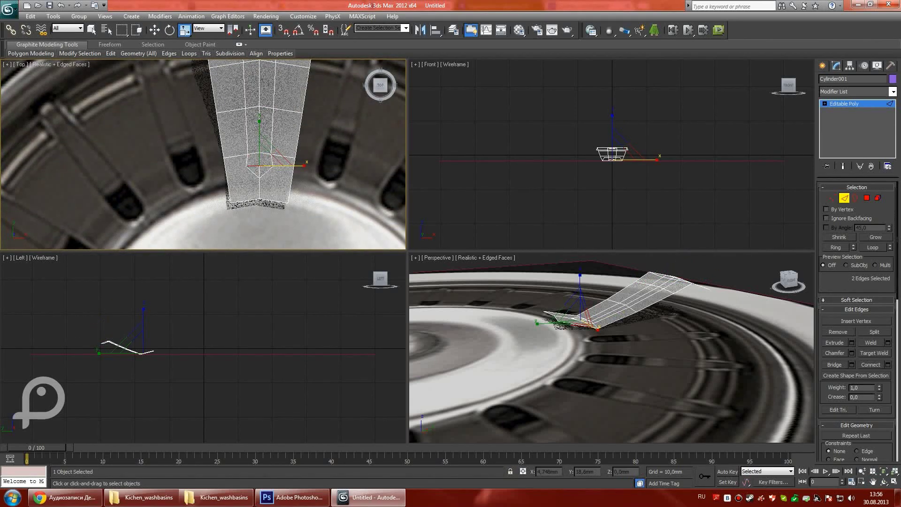
Move two vertices down the strip and widen the vertices at its lower end.
{"action": "key", "text": "1"}
{"action": "left_click_drag", "start_coordinate": [259, 136], "coordinate": [260, 147]}
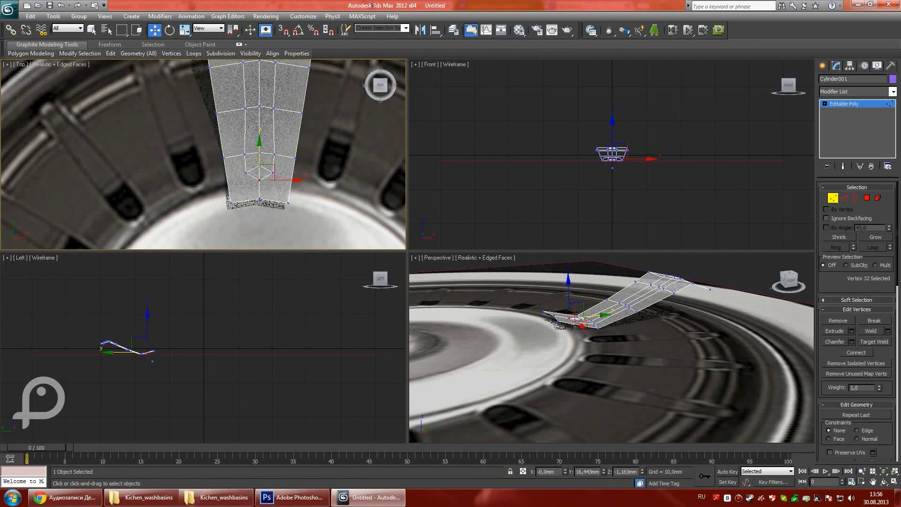
{"action": "scroll", "coordinate": [258, 179], "scroll_direction": "up", "scroll_amount": 2}
{"action": "key", "text": "r"}
{"action": "mouse_move", "coordinate": [232, 148]}
{"action": "left_mouse_down"}
{"action": "mouse_move", "coordinate": [282, 209]}
{"action": "mouse_move", "coordinate": [279, 225]}
{"action": "left_mouse_up"}
{"action": "left_click_drag", "start_coordinate": [291, 192], "coordinate": [301, 192]}
Reposition the top corner vertex to shape the strip's outer end.
{"action": "left_click_drag", "start_coordinate": [232, 99], "coordinate": [282, 119]}
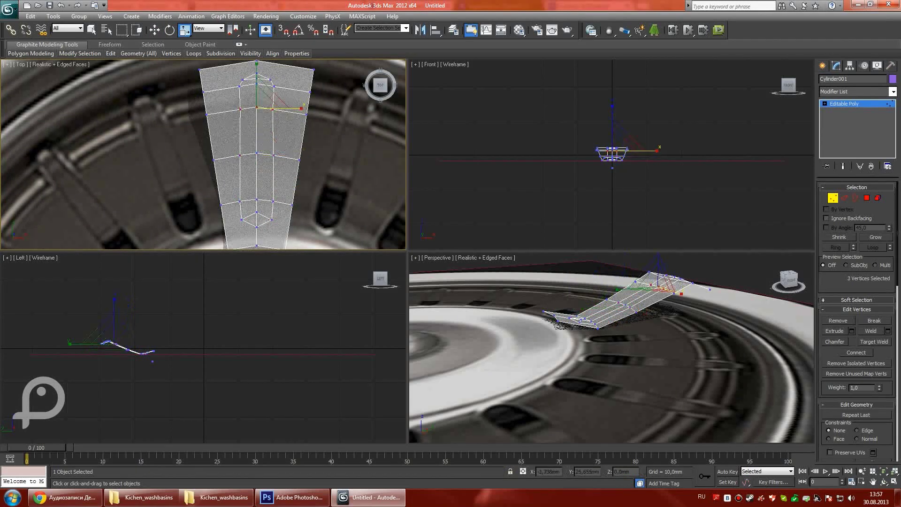
{"action": "left_click", "coordinate": [257, 76]}
{"action": "key", "text": "w"}
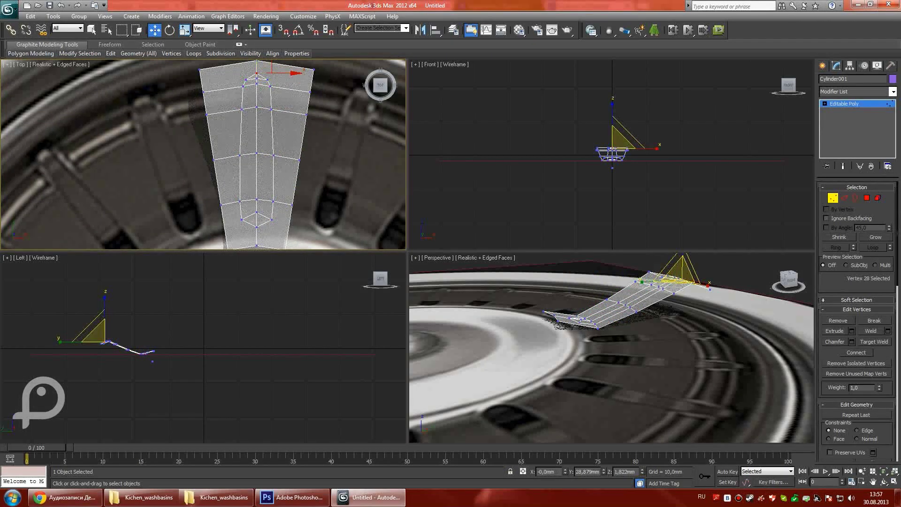
{"action": "middle_click_drag", "start_coordinate": [257, 76], "coordinate": [259, 121]}
Delete the middle polygons of the strip to open the central slot.
{"action": "key", "text": "4"}
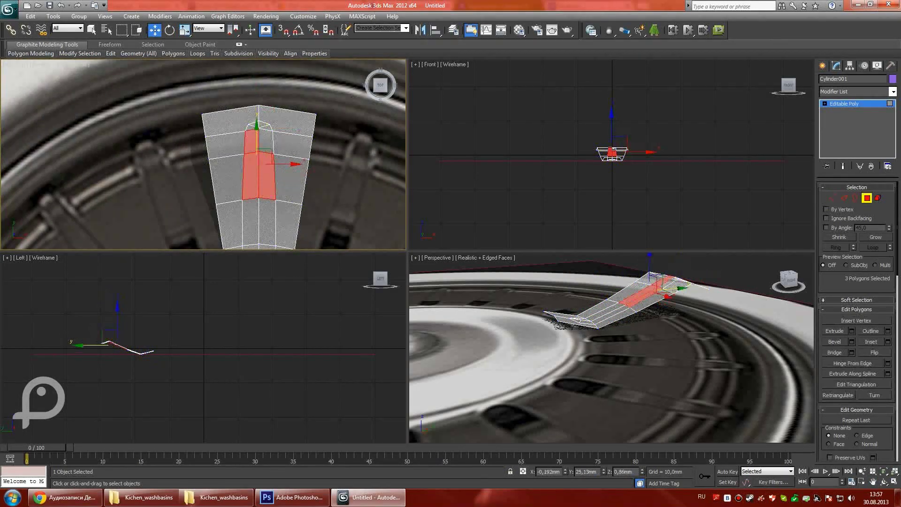
{"action": "key", "text": "Delete"}
{"action": "key", "text": "Delete"}
{"action": "left_click", "coordinate": [251, 219]}
{"action": "key", "text": "Delete"}
{"action": "left_click", "coordinate": [247, 201]}
{"action": "key", "text": "Delete"}
Select a vertex at the strip's crest in vertex mode.
{"action": "scroll", "coordinate": [226, 155], "scroll_direction": "down", "scroll_amount": 3}
{"action": "middle_click_drag", "start_coordinate": [225, 155], "coordinate": [225, 157]}
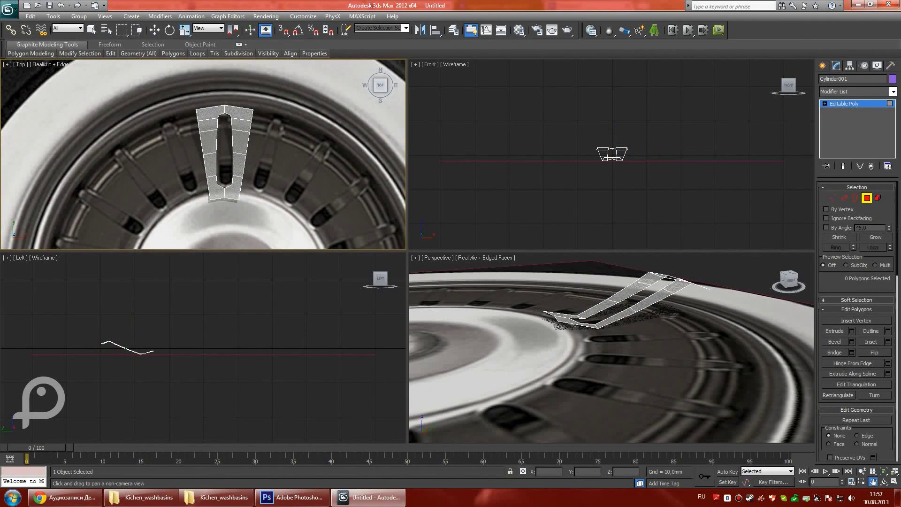
{"action": "scroll", "coordinate": [225, 155], "scroll_direction": "up", "scroll_amount": 3}
{"action": "scroll", "coordinate": [610, 348], "scroll_direction": "up", "scroll_amount": 3}
{"action": "scroll", "coordinate": [202, 347], "scroll_direction": "up", "scroll_amount": 4}
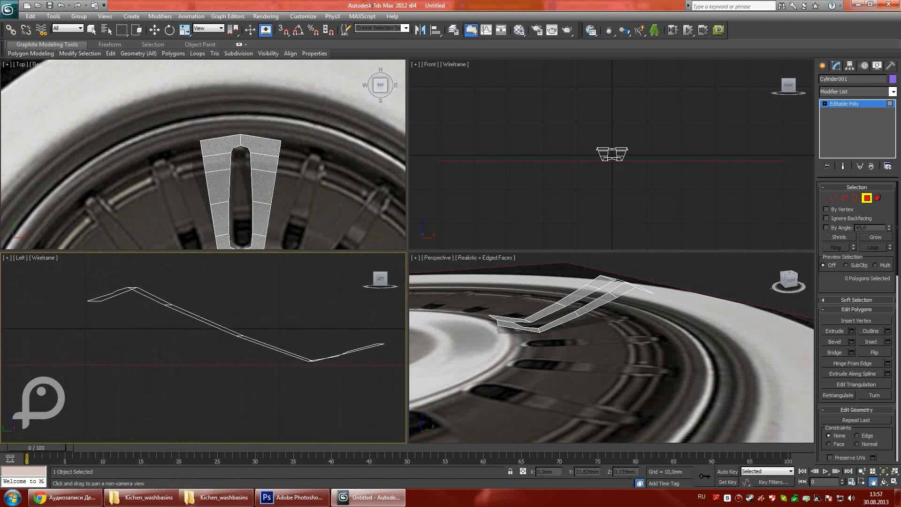
{"action": "key", "text": "1"}
{"action": "key", "text": "w"}
{"action": "scroll", "coordinate": [179, 321], "scroll_direction": "up", "scroll_amount": 3}
{"action": "left_click", "coordinate": [180, 320]}
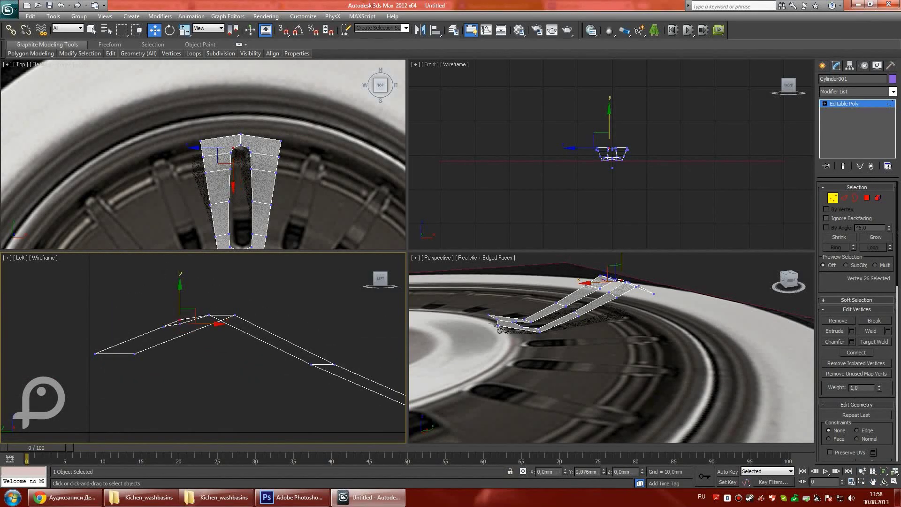
Select the slot's open border and shift the two selected edges along Y.
{"action": "key", "text": "3"}
{"action": "left_click", "coordinate": [587, 314]}
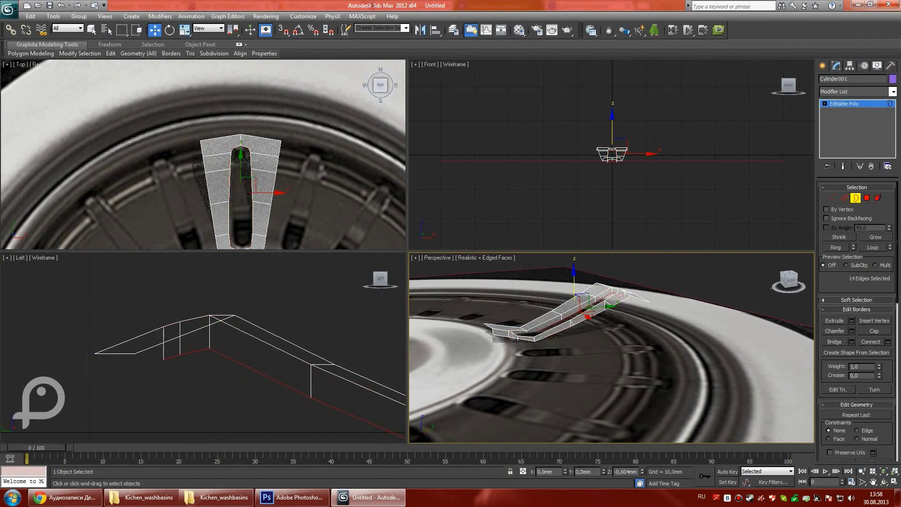
{"action": "key", "text": "2"}
{"action": "scroll", "coordinate": [235, 155], "scroll_direction": "down", "scroll_amount": 2}
{"action": "scroll", "coordinate": [610, 347], "scroll_direction": "down", "scroll_amount": 2}
{"action": "middle_click_drag", "start_coordinate": [610, 347], "coordinate": [563, 328], "text": "alt"}
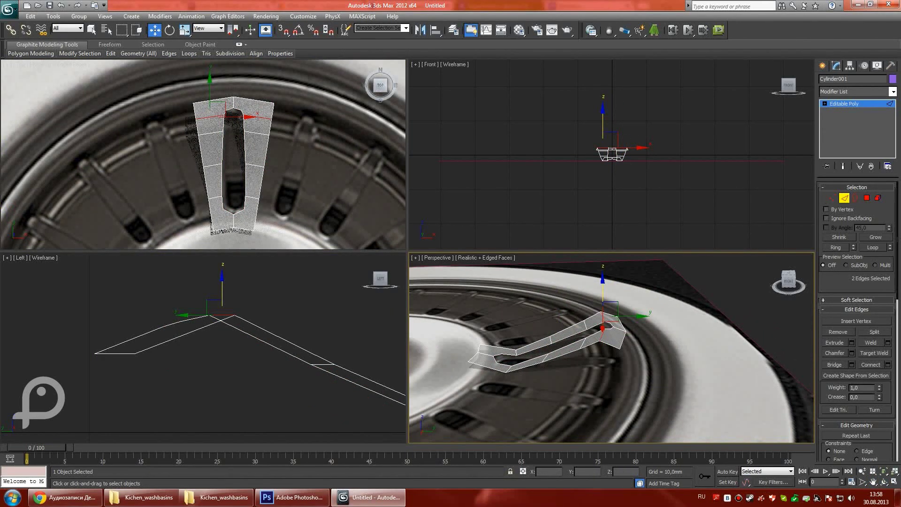
{"action": "left_click_drag", "start_coordinate": [626, 334], "coordinate": [619, 323]}
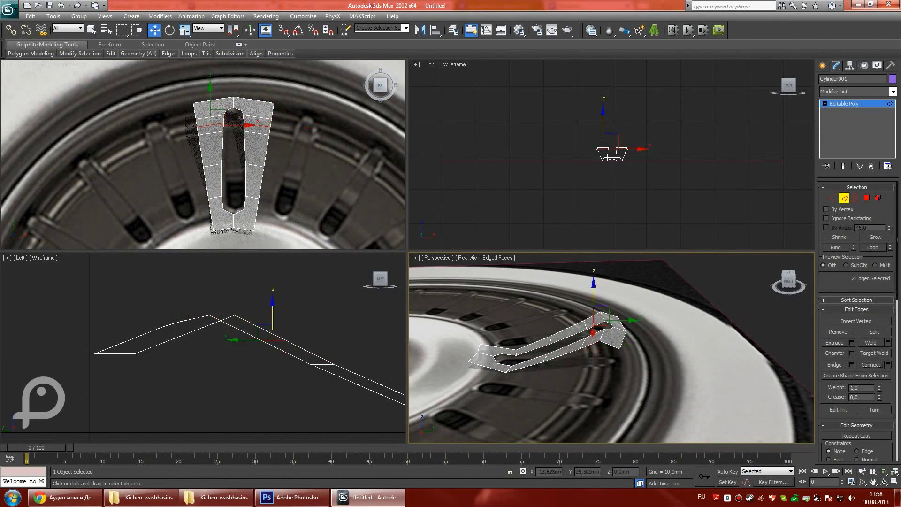
Tweak the strip's vertices from the side view, undoing one change.
{"action": "right_click", "coordinate": [272, 301]}
{"action": "key", "text": "1"}
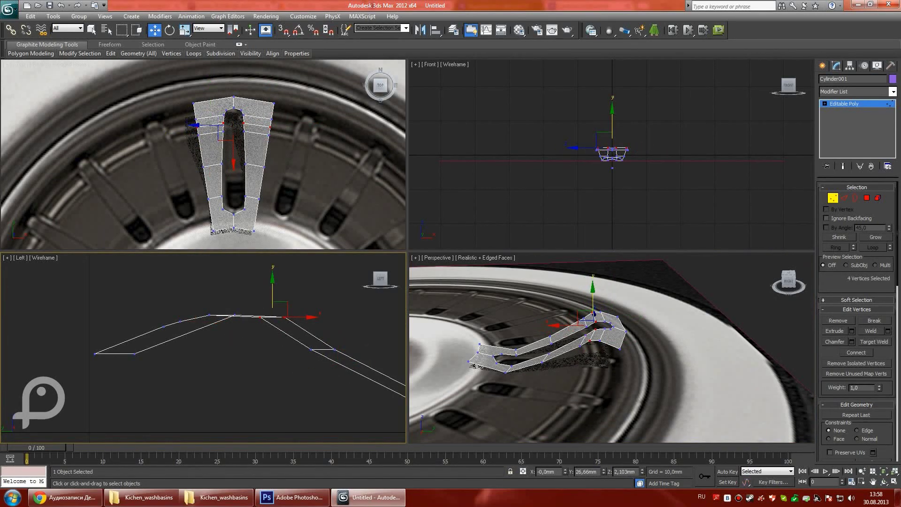
{"action": "middle_click_drag", "start_coordinate": [610, 347], "coordinate": [563, 347], "text": "alt"}
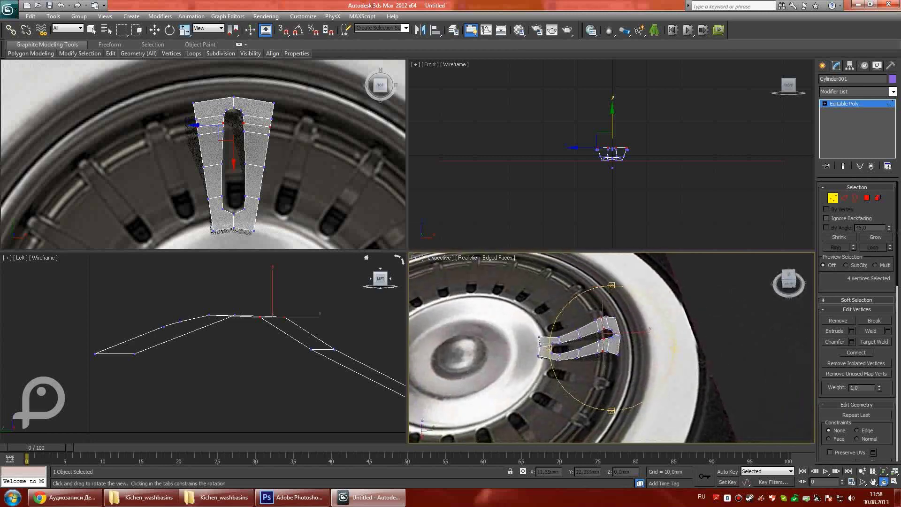
{"action": "key", "text": "2"}
{"action": "key", "text": "1"}
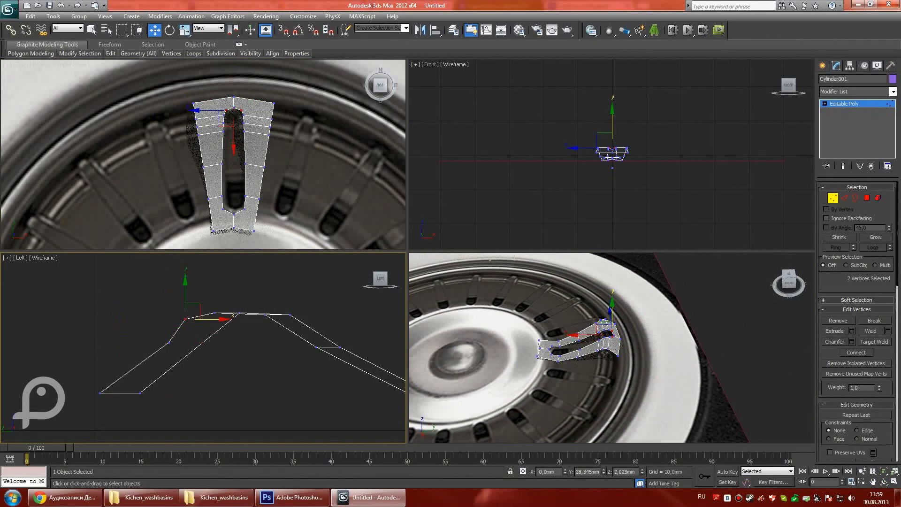
{"action": "middle_click_drag", "start_coordinate": [610, 348], "coordinate": [587, 328], "text": "alt"}
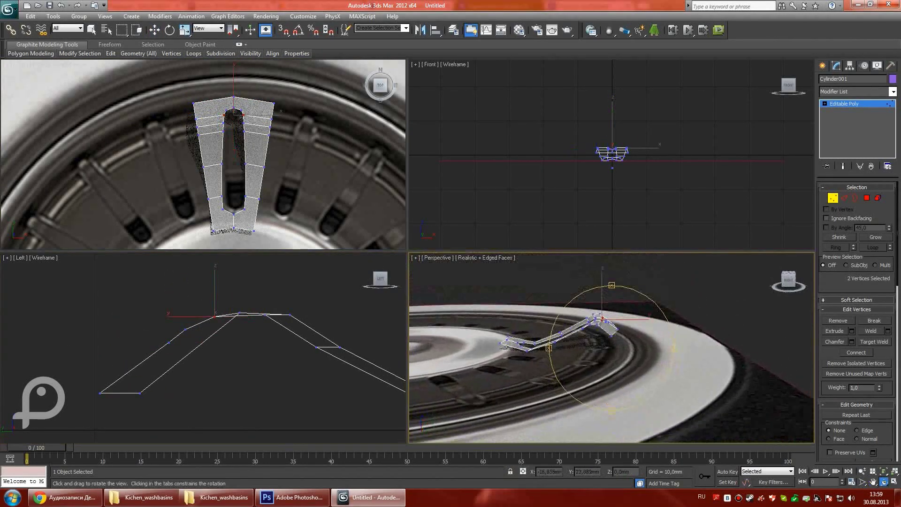
{"action": "scroll", "coordinate": [587, 328], "scroll_direction": "up", "scroll_amount": 3}
{"action": "key", "text": "ctrl+z"}
{"action": "middle_click_drag", "start_coordinate": [610, 348], "coordinate": [657, 343], "text": "alt"}
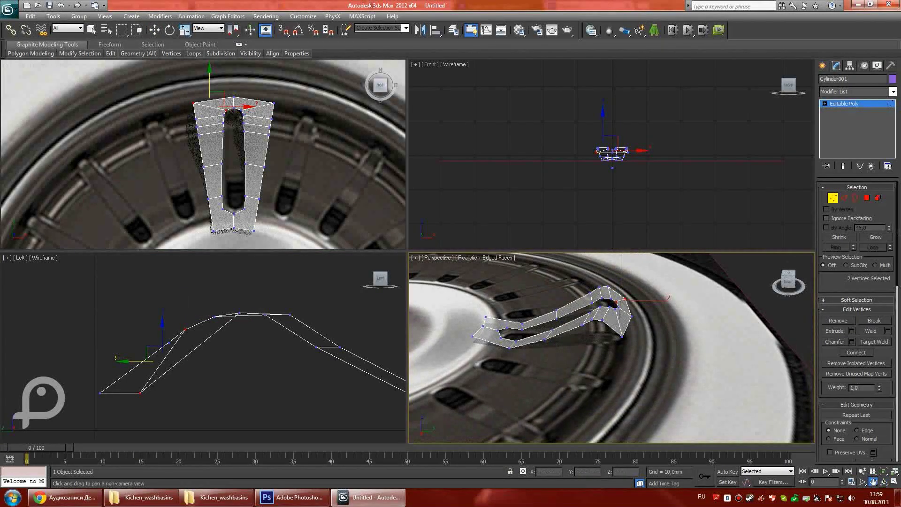
Lower the strip's outer end edges along Z toward the drain rim.
{"action": "key", "text": "w"}
{"action": "key", "text": "2"}
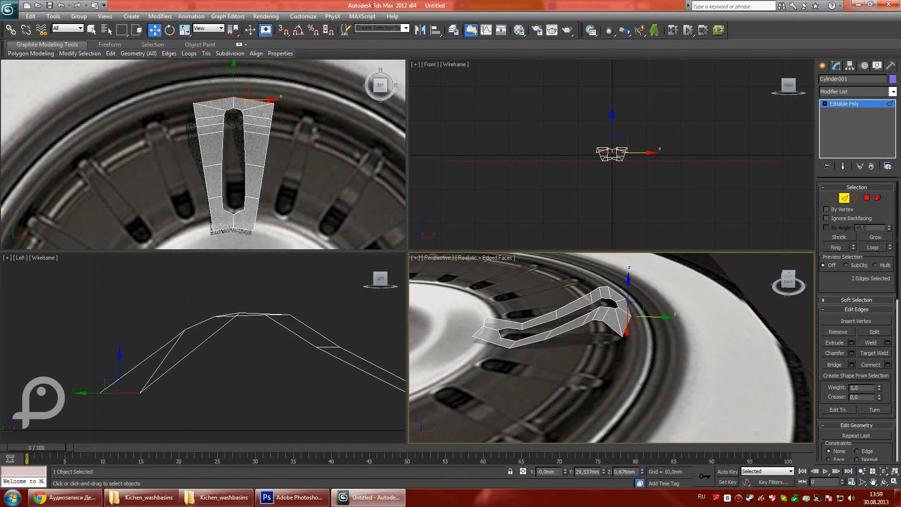
{"action": "left_click_drag", "start_coordinate": [629, 296], "coordinate": [628, 319]}
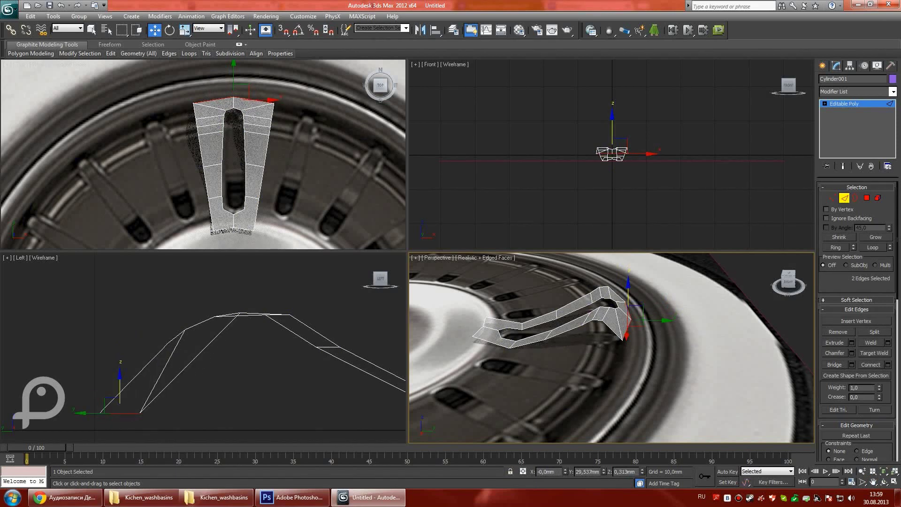
{"action": "middle_click_drag", "start_coordinate": [610, 347], "coordinate": [647, 338]}
{"action": "middle_click_drag", "start_coordinate": [201, 155], "coordinate": [173, 122]}
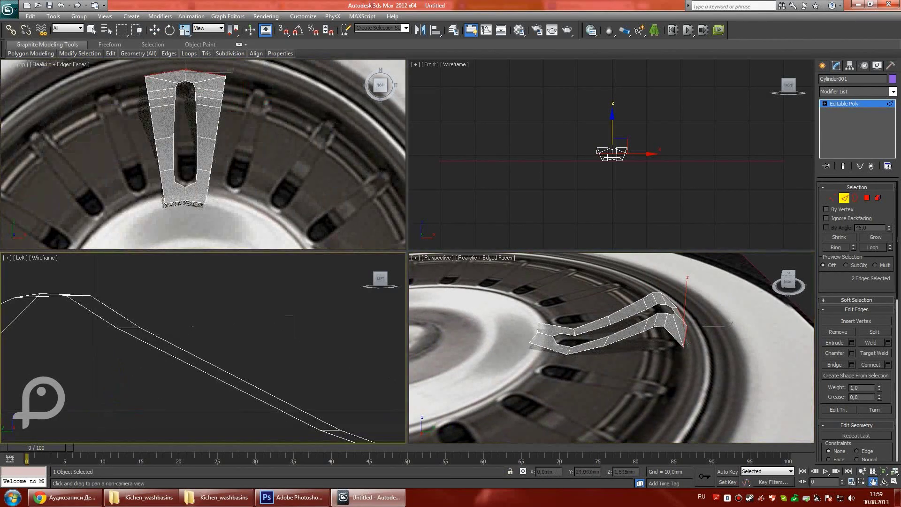
Select the vertices at the spoke's lower end, removing one edge from the selection.
{"action": "middle_click_drag", "start_coordinate": [202, 347], "coordinate": [47, 328]}
{"action": "key", "text": "1"}
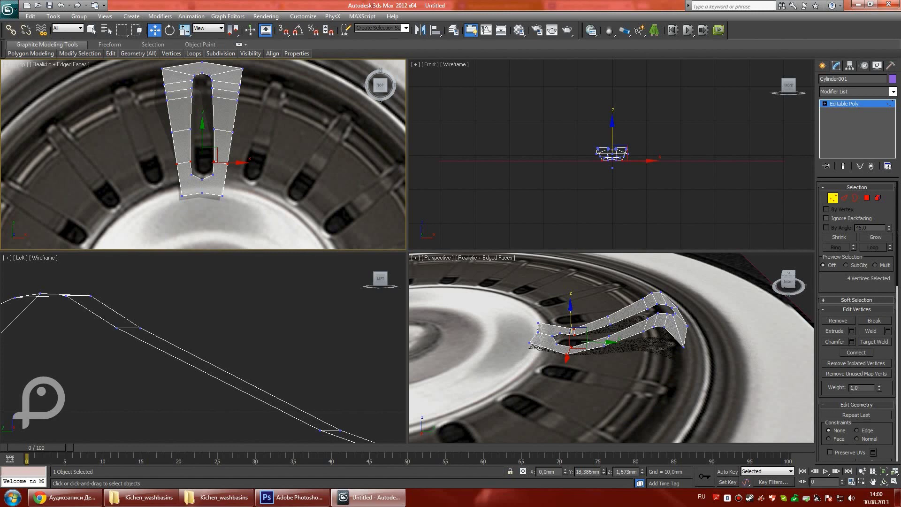
{"action": "mouse_move", "coordinate": [521, 314]}
{"action": "left_mouse_down"}
{"action": "mouse_move", "coordinate": [581, 361]}
{"action": "mouse_move", "coordinate": [575, 334]}
{"action": "left_mouse_up"}
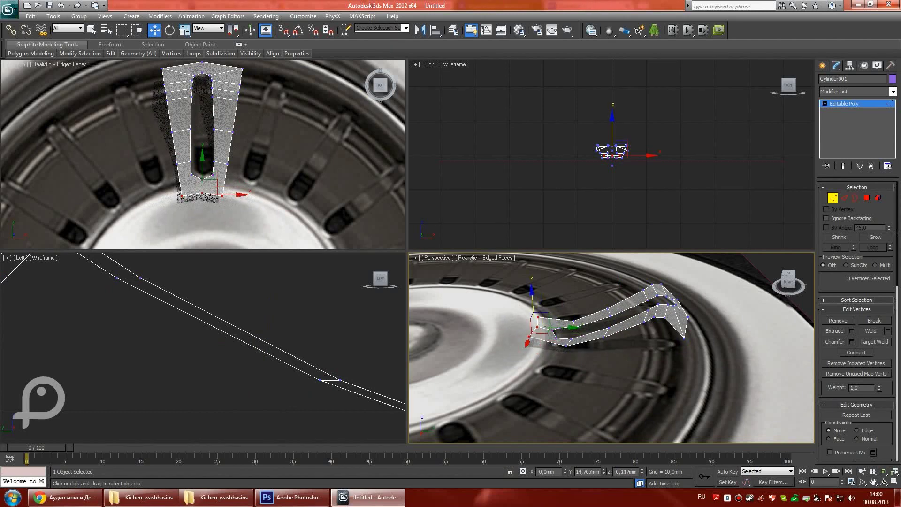
{"action": "key", "text": "2"}
{"action": "left_click", "coordinate": [582, 323], "text": "alt"}
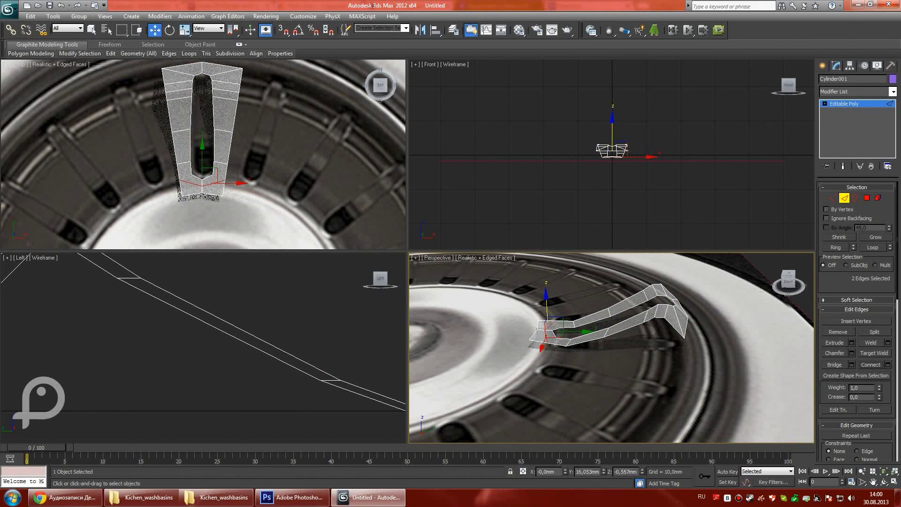
{"action": "middle_click_drag", "start_coordinate": [610, 347], "coordinate": [610, 319], "text": "alt"}
{"action": "key", "text": "1"}
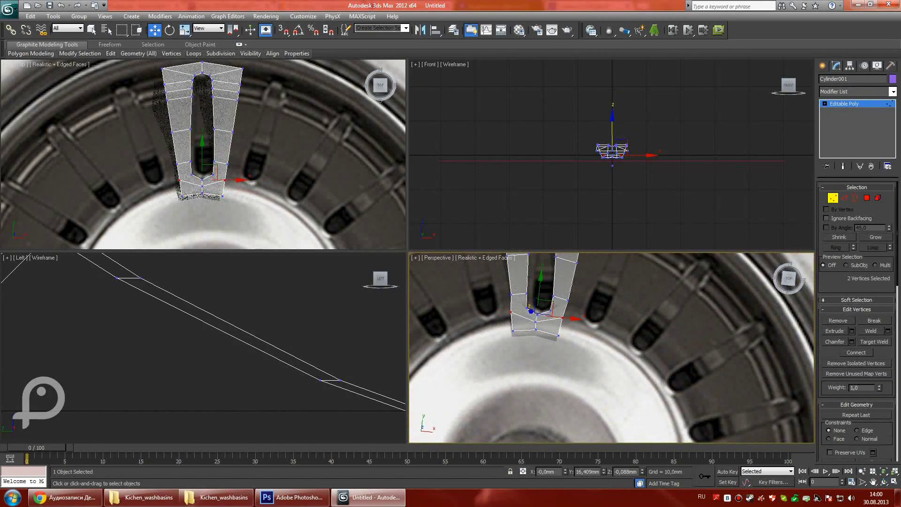
{"action": "scroll", "coordinate": [144, 220], "scroll_direction": "up", "scroll_amount": 3}
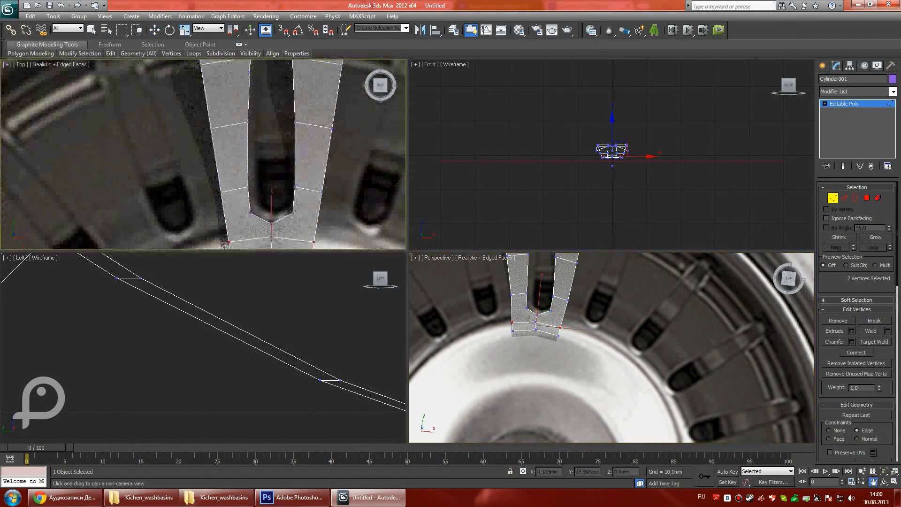
Move the slot's inner-end vertices up along Y into a pointed tip, then check the end edge.
{"action": "left_click", "coordinate": [261, 151], "text": "ctrl"}
{"action": "mouse_move", "coordinate": [610, 347]}
{"action": "middle_mouse_down", "text": "alt"}
{"action": "mouse_move", "coordinate": [610, 328]}
{"action": "mouse_move", "coordinate": [610, 348]}
{"action": "middle_mouse_up", "text": "alt"}
{"action": "scroll", "coordinate": [295, 216], "scroll_direction": "up", "scroll_amount": 2}
{"action": "left_click_drag", "start_coordinate": [294, 197], "coordinate": [295, 180]}
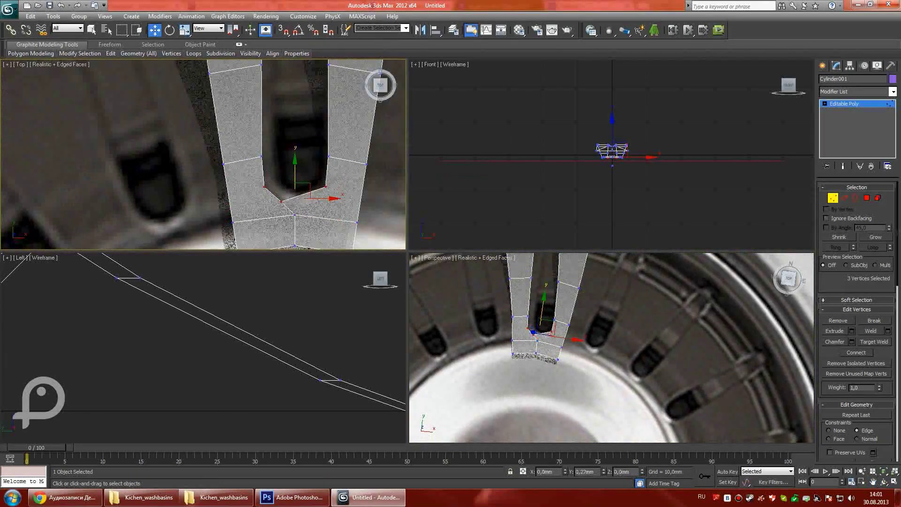
{"action": "scroll", "coordinate": [295, 206], "scroll_direction": "down", "scroll_amount": 2}
{"action": "key", "text": "2"}
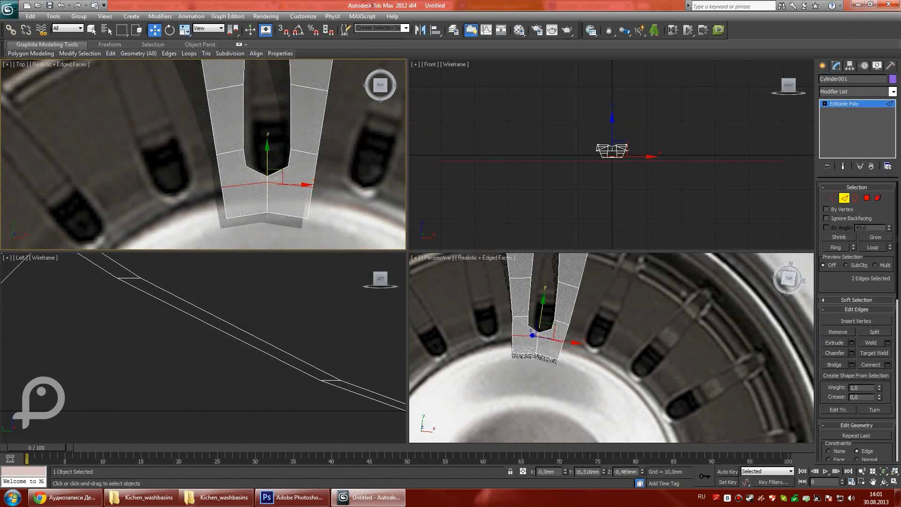
{"action": "left_click", "coordinate": [296, 192]}
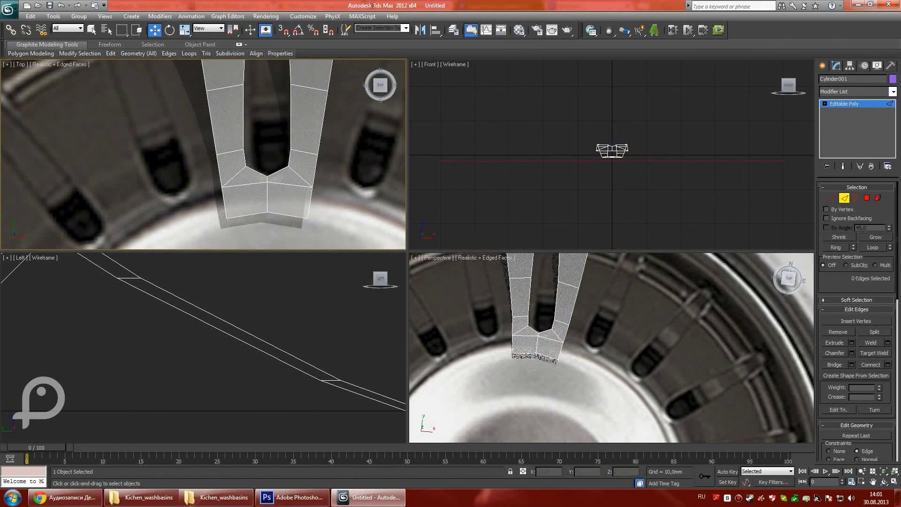
{"action": "key", "text": "shift+z"}
{"action": "key", "text": "ctrl+z"}
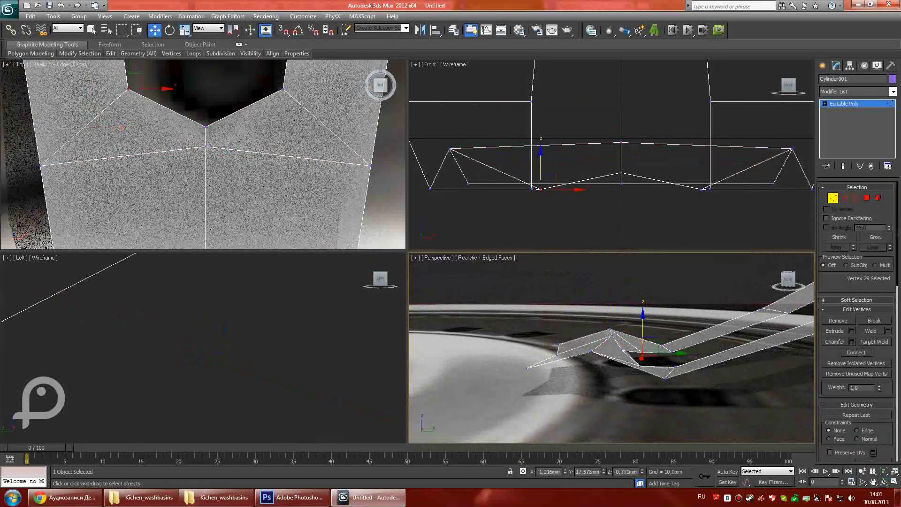
Match the vertex tweak on the slot piece's mirrored side and orbit to check both halves.
{"action": "key", "text": "ctrl+z"}
{"action": "key", "text": "ctrl+z"}
{"action": "key", "text": "ctrl+z"}
{"action": "key", "text": "ctrl+z"}
{"action": "key", "text": "ctrl+r"}
{"action": "mouse_move", "coordinate": [610, 348]}
{"action": "left_mouse_down"}
{"action": "mouse_move", "coordinate": [591, 338]}
{"action": "mouse_move", "coordinate": [629, 337]}
{"action": "left_mouse_up"}
{"action": "key", "text": "2"}
{"action": "key", "text": "w"}
{"action": "key", "text": "ctrl+z"}
{"action": "key", "text": "ctrl+z"}
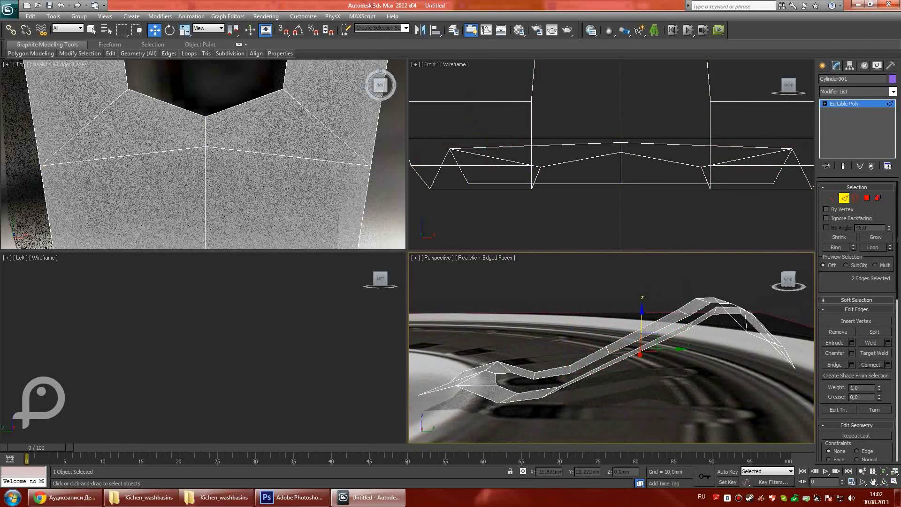
{"action": "key", "text": "1"}
{"action": "key", "text": "ctrl+r"}
{"action": "mouse_move", "coordinate": [609, 347]}
{"action": "left_mouse_down"}
{"action": "mouse_move", "coordinate": [629, 338]}
{"action": "mouse_move", "coordinate": [586, 356]}
{"action": "left_mouse_up"}
{"action": "key", "text": "3"}
{"action": "key", "text": "w"}
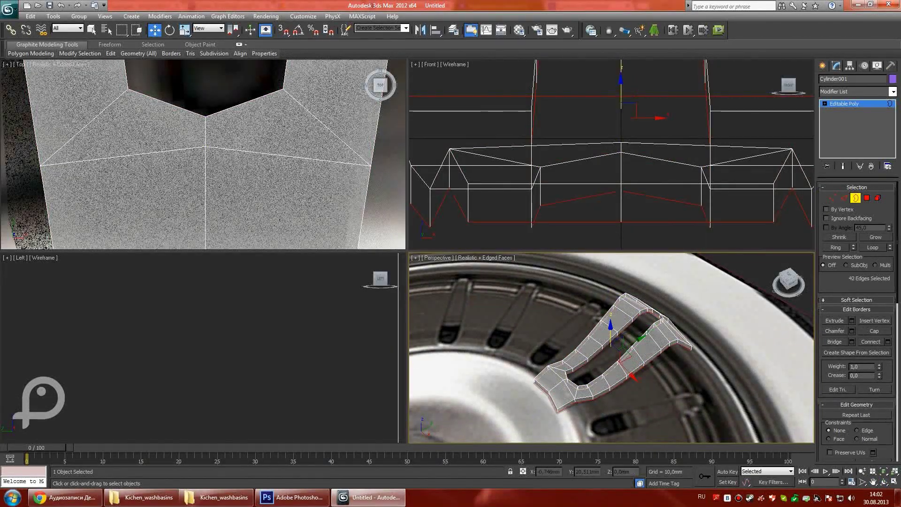
Orbit around the slot piece, inspecting it from several angles including below.
{"action": "key", "text": "2"}
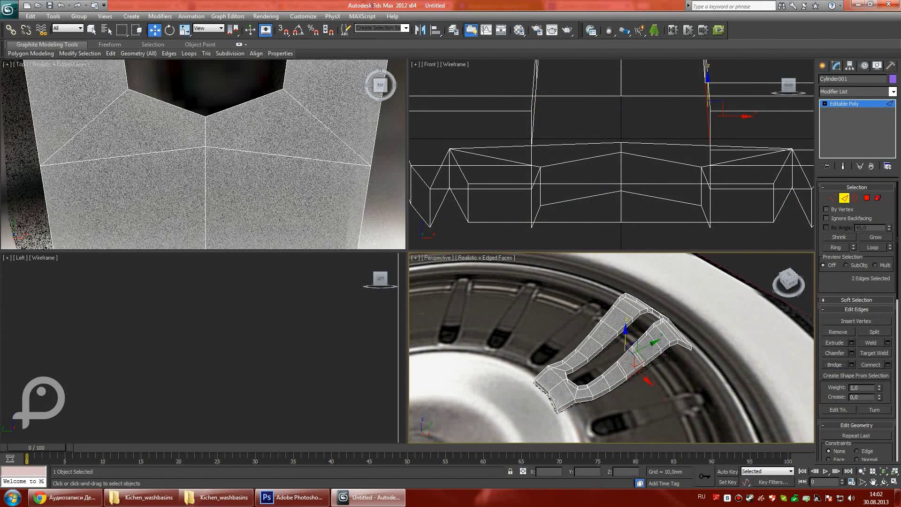
{"action": "key", "text": "3"}
{"action": "key", "text": "2"}
{"action": "middle_click_drag", "start_coordinate": [610, 347], "coordinate": [586, 347], "text": "alt"}
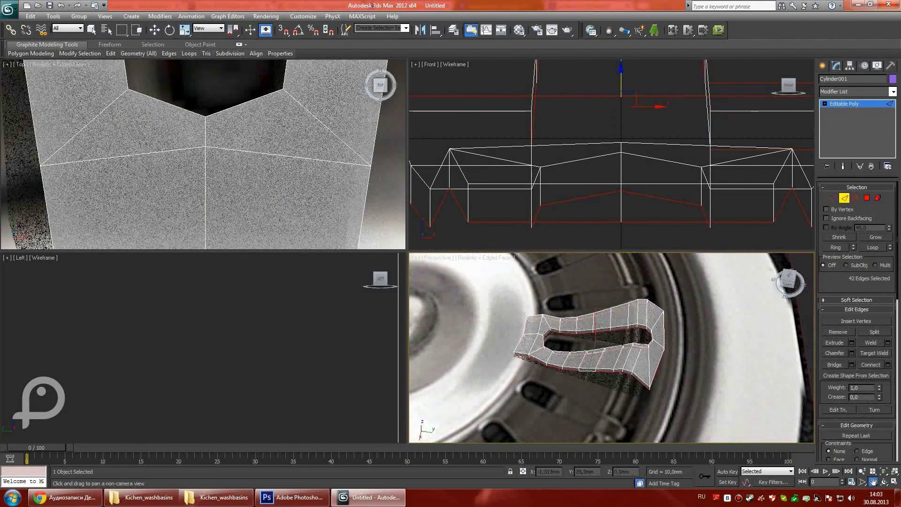
{"action": "scroll", "coordinate": [612, 155], "scroll_direction": "down", "scroll_amount": 3}
{"action": "left_click_drag", "start_coordinate": [610, 347], "coordinate": [610, 319]}
{"action": "scroll", "coordinate": [610, 347], "scroll_direction": "up", "scroll_amount": 3}
{"action": "key", "text": "w"}
{"action": "left_click_drag", "start_coordinate": [610, 348], "coordinate": [563, 338]}
{"action": "key", "text": "w"}
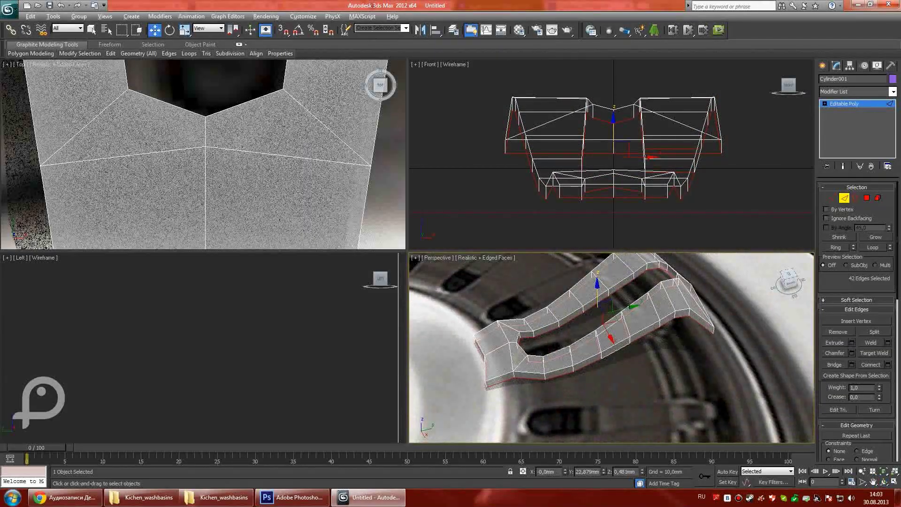
{"action": "middle_click_drag", "start_coordinate": [610, 347], "coordinate": [586, 342], "text": "alt"}
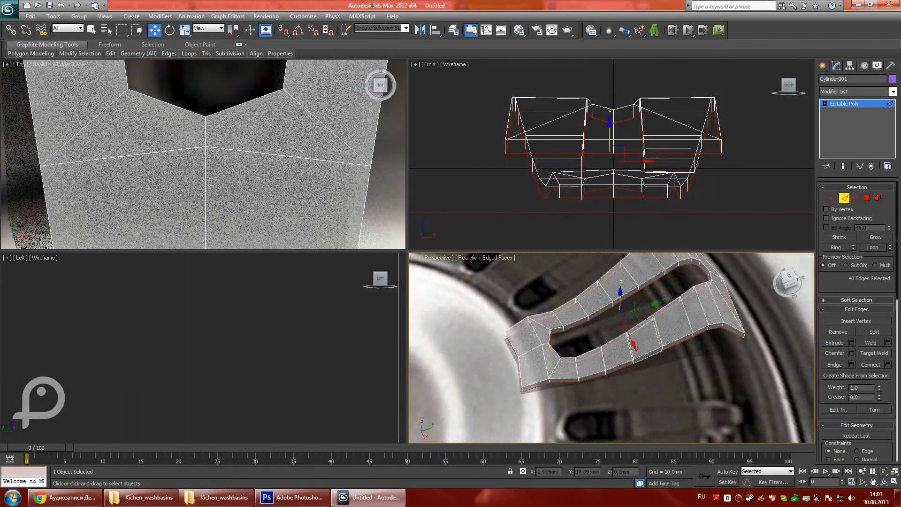
{"action": "middle_click_drag", "start_coordinate": [610, 347], "coordinate": [587, 342], "text": "alt"}
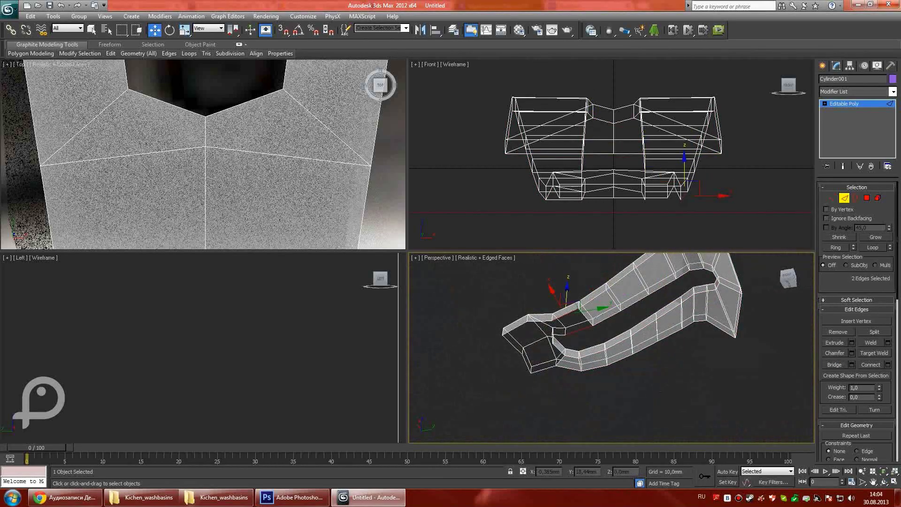
Select the two middle seam vertices and align them with the Move tool.
{"action": "key", "text": "3"}
{"action": "key", "text": "1"}
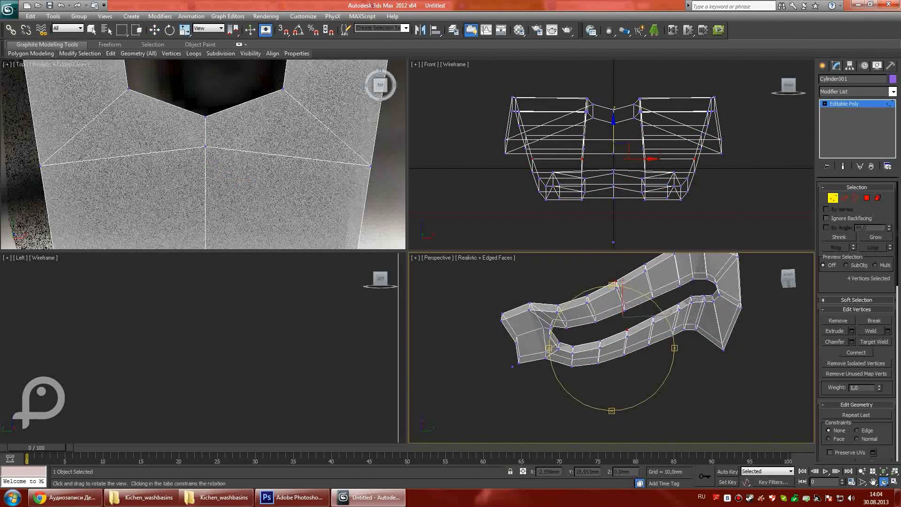
{"action": "middle_click_drag", "start_coordinate": [610, 347], "coordinate": [587, 342], "text": "alt"}
{"action": "scroll", "coordinate": [610, 347], "scroll_direction": "up", "scroll_amount": 3}
{"action": "scroll", "coordinate": [610, 347], "scroll_direction": "up", "scroll_amount": 3}
{"action": "left_click", "coordinate": [624, 340]}
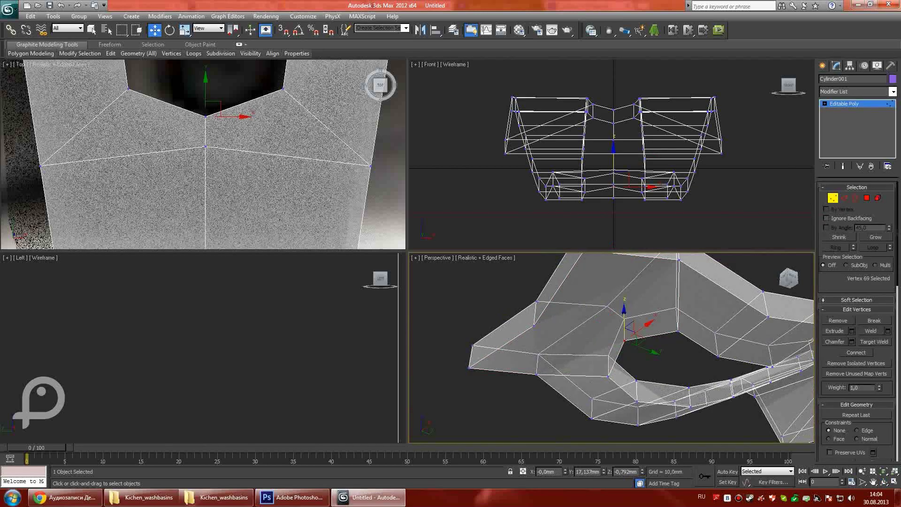
{"action": "left_click", "coordinate": [608, 377], "text": "ctrl"}
{"action": "scroll", "coordinate": [610, 347], "scroll_direction": "down", "scroll_amount": 5}
{"action": "mouse_move", "coordinate": [609, 347]}
{"action": "middle_mouse_down", "text": "alt"}
{"action": "mouse_move", "coordinate": [586, 343]}
{"action": "mouse_move", "coordinate": [624, 337]}
{"action": "middle_mouse_up", "text": "alt"}
{"action": "key", "text": "w"}
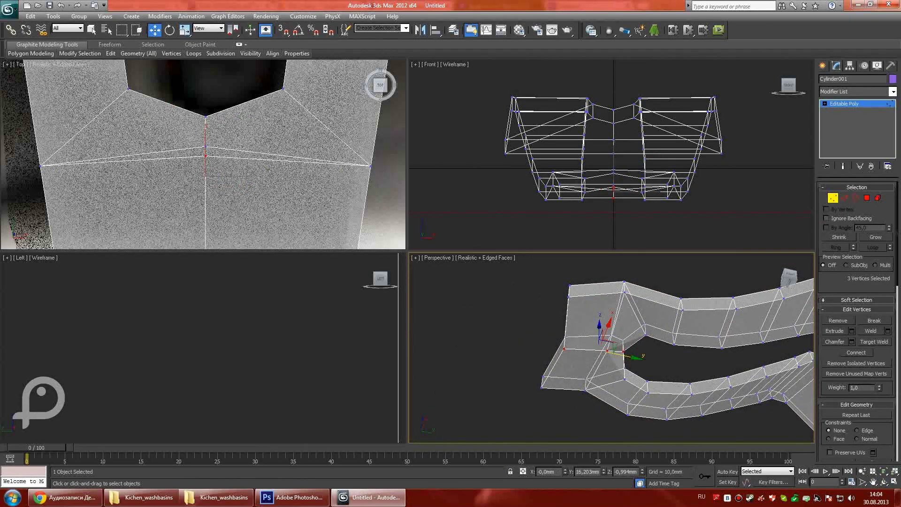
Check all the piece's polygons against the drain reference and return to object level.
{"action": "middle_click_drag", "start_coordinate": [610, 347], "coordinate": [620, 345], "text": "alt"}
{"action": "scroll", "coordinate": [620, 345], "scroll_direction": "down", "scroll_amount": 4}
{"action": "scroll", "coordinate": [619, 345], "scroll_direction": "down", "scroll_amount": 4}
{"action": "key", "text": "4"}
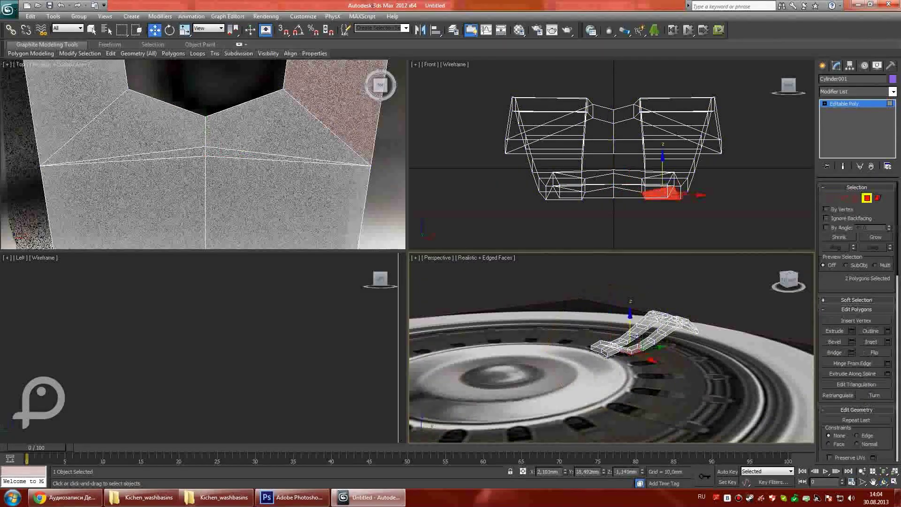
{"action": "key", "text": "ctrl+a"}
{"action": "middle_click_drag", "start_coordinate": [610, 347], "coordinate": [639, 333], "text": "alt"}
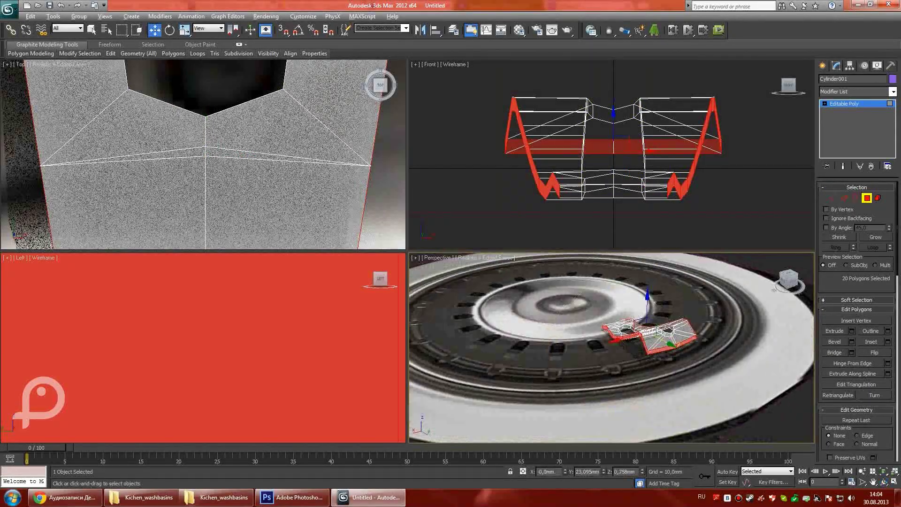
{"action": "key", "text": "1"}
{"action": "scroll", "coordinate": [214, 154], "scroll_direction": "down", "scroll_amount": 5}
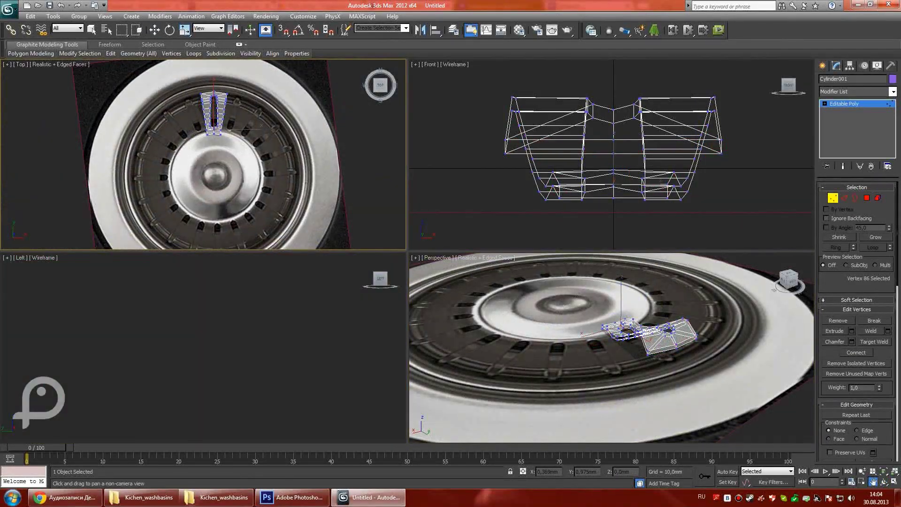
{"action": "left_click", "coordinate": [155, 30]}
Set the reference coordinate system to picked Plane001 with Transform Center pivoting.
{"action": "left_click", "coordinate": [822, 66]}
{"action": "left_click", "coordinate": [209, 28]}
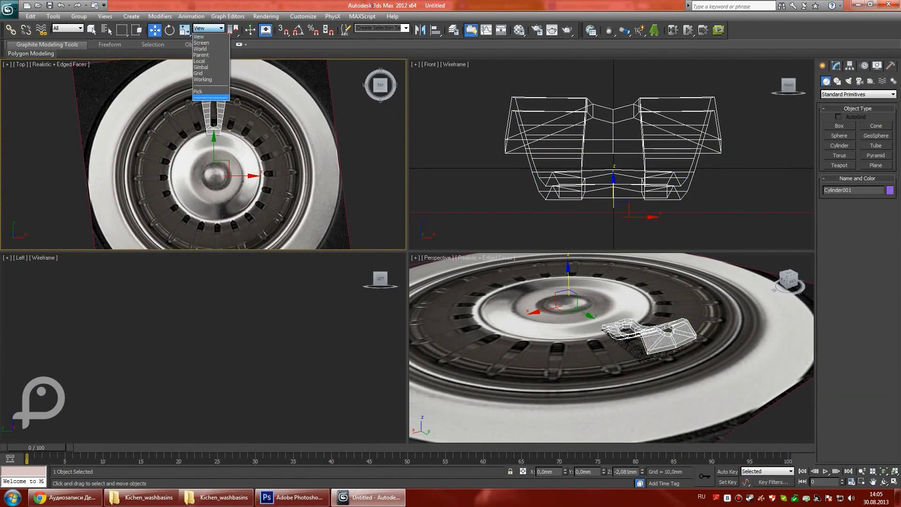
{"action": "left_click", "coordinate": [211, 92]}
{"action": "left_click", "coordinate": [213, 112]}
{"action": "key", "text": "e"}
{"action": "key", "text": "a"}
Test Shift-rotated copies of the piece about 18° with angle snap, then undo them.
{"action": "left_click_drag", "start_coordinate": [244, 154], "coordinate": [246, 159], "text": "shift"}
{"action": "key", "text": "Return"}
{"action": "key", "text": "ctrl+z"}
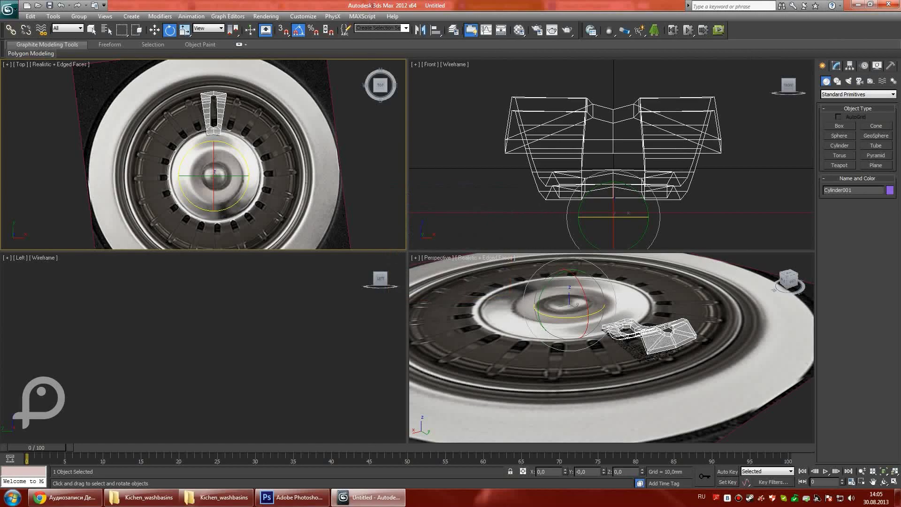
{"action": "scroll", "coordinate": [153, 102], "scroll_direction": "up", "scroll_amount": 2}
{"action": "mouse_move", "coordinate": [256, 162]}
{"action": "left_mouse_down", "text": "shift"}
{"action": "mouse_move", "coordinate": [265, 176]}
{"action": "mouse_move", "coordinate": [241, 155]}
{"action": "left_mouse_up", "text": "shift"}
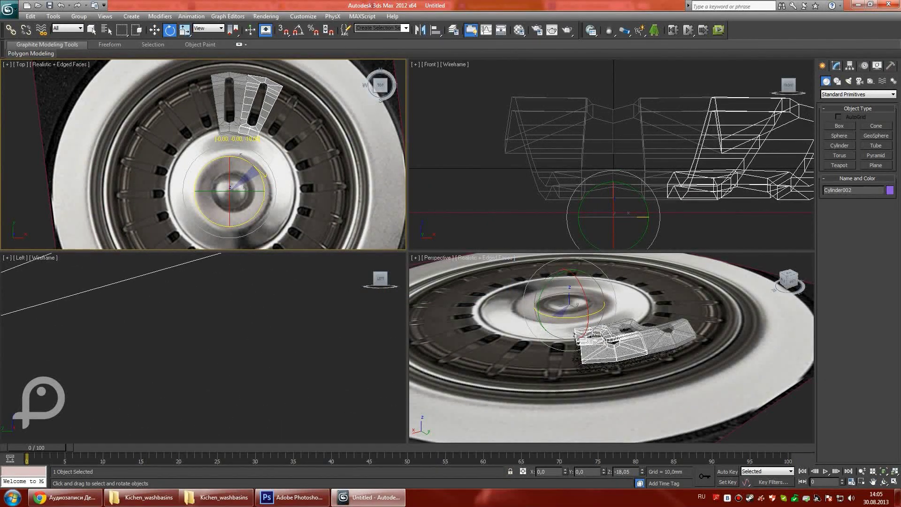
{"action": "key", "text": "ctrl+z"}
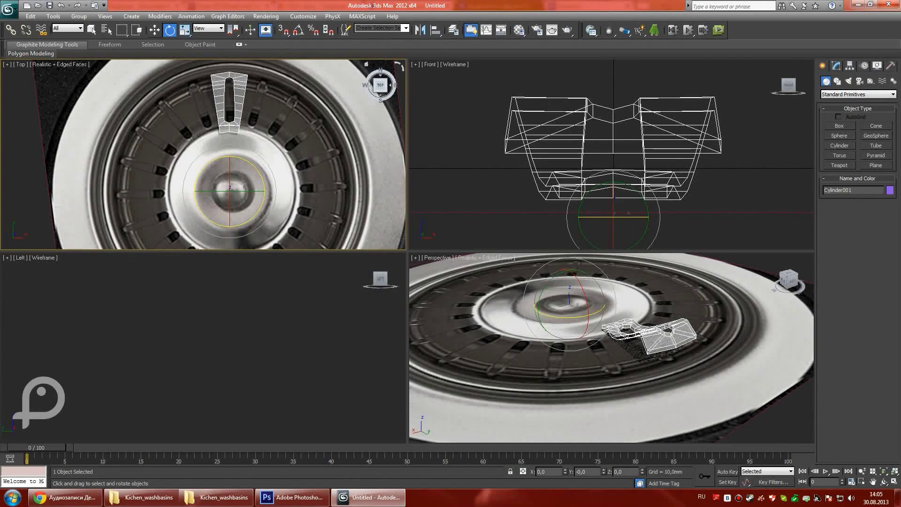
{"action": "left_click", "coordinate": [53, 16]}
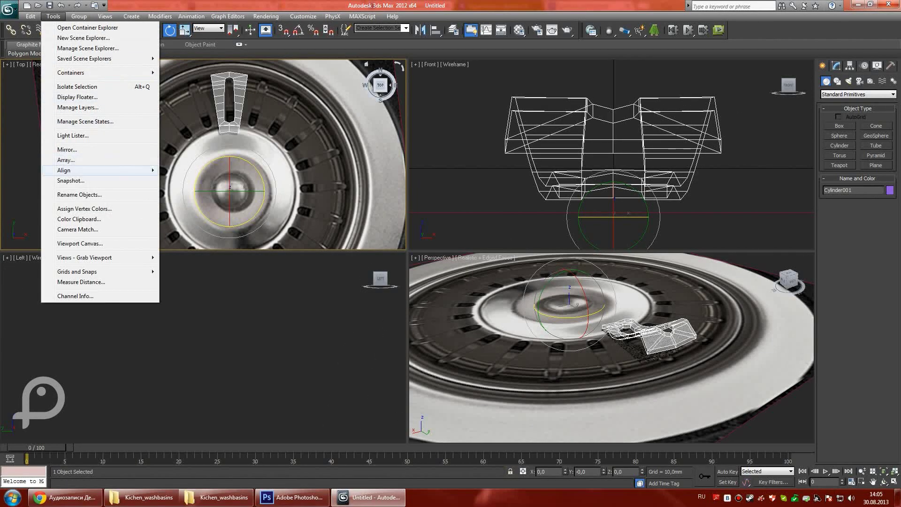
Array the slot piece with count 20 over a 360° Z rotation, after discarding a trial array.
{"action": "left_click", "coordinate": [66, 160]}
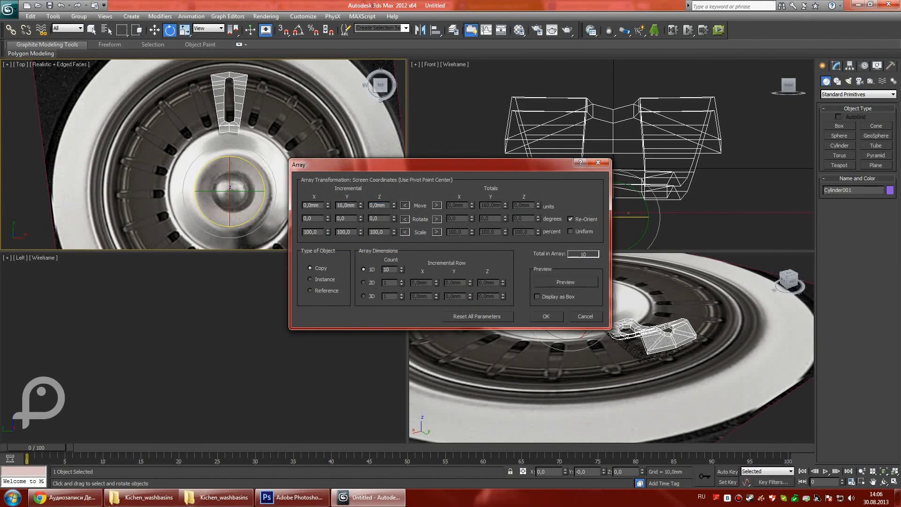
{"action": "key", "text": "Escape"}
{"action": "left_click", "coordinate": [53, 16]}
{"action": "left_click", "coordinate": [66, 160]}
{"action": "left_click", "coordinate": [546, 317]}
{"action": "key", "text": "ctrl+z"}
{"action": "left_click", "coordinate": [53, 16]}
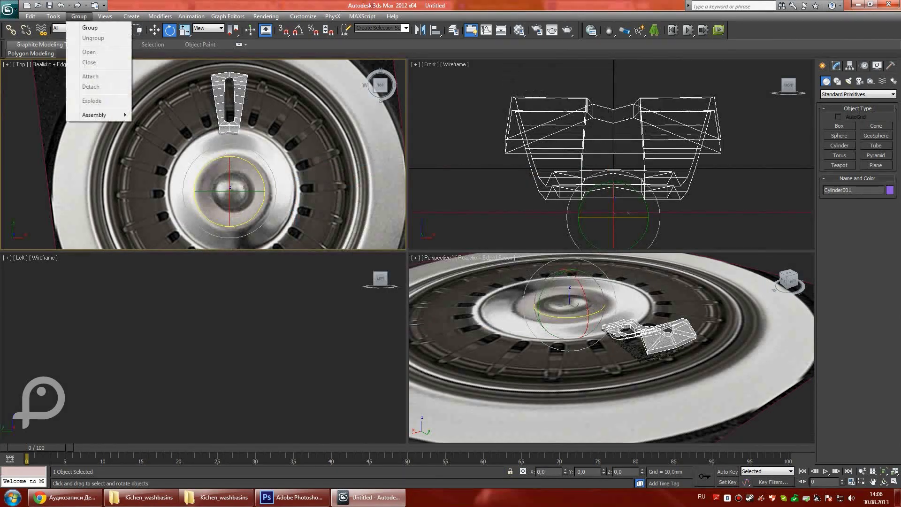
{"action": "left_click", "coordinate": [66, 159]}
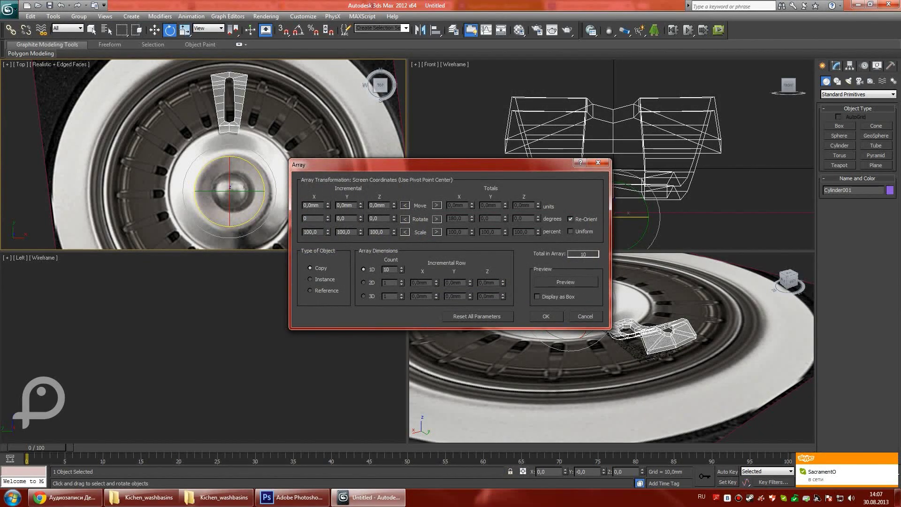
{"action": "type", "text": "20"}
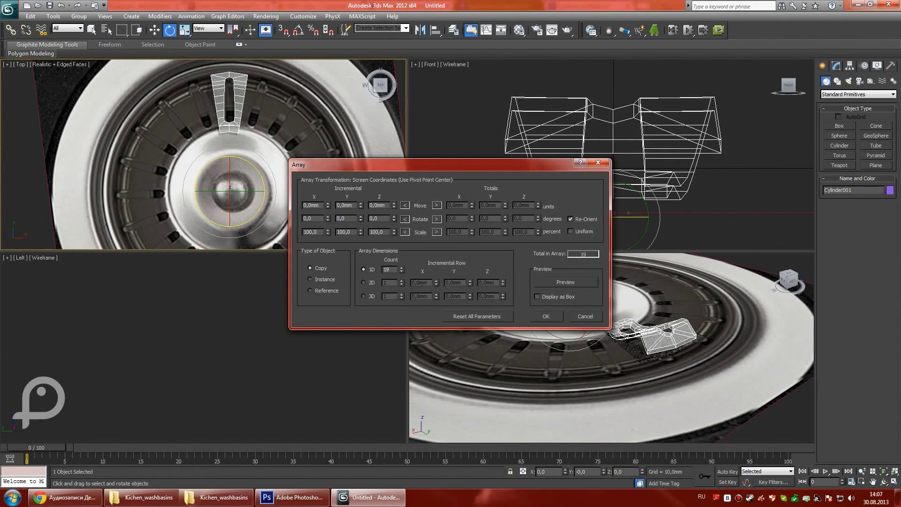
{"action": "key", "text": "Tab"}
{"action": "type", "text": "1"}
{"action": "key", "text": "Return"}
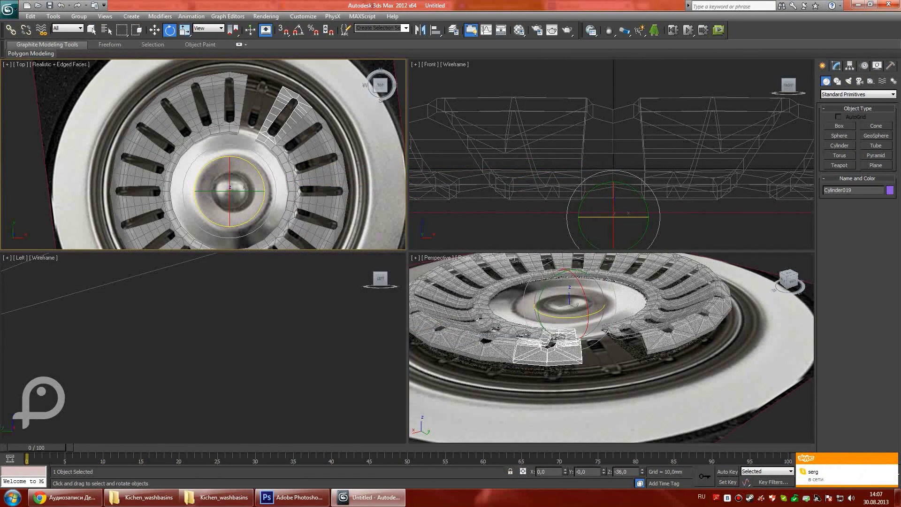
Create the 20-copy radial array of the slot piece.
{"action": "left_click", "coordinate": [53, 16]}
{"action": "left_click", "coordinate": [66, 160]}
{"action": "left_click", "coordinate": [546, 316]}
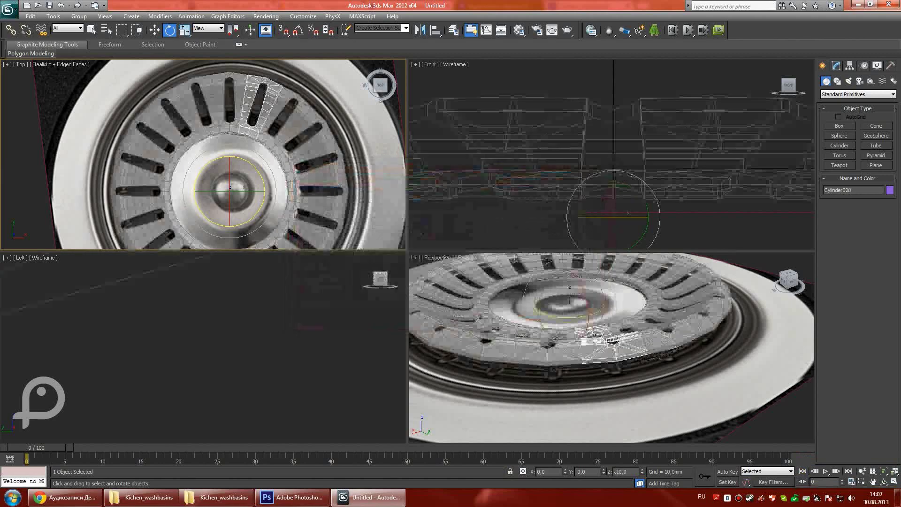
{"action": "scroll", "coordinate": [610, 347], "scroll_direction": "down", "scroll_amount": 5}
{"action": "scroll", "coordinate": [610, 348], "scroll_direction": "up", "scroll_amount": 5}
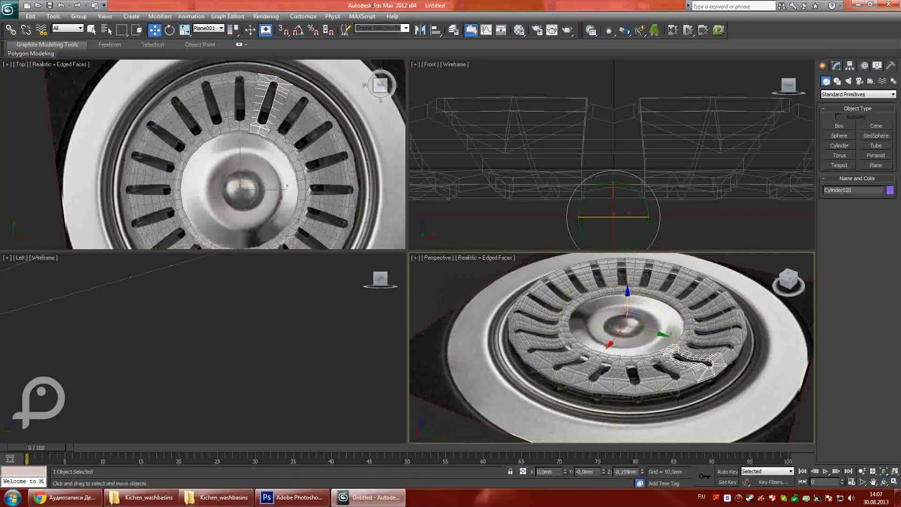
Convert Cylinder020 to Editable Poly and weld all vertices at 0.1 mm, 1720 to 1320.
{"action": "key", "text": "w"}
{"action": "left_click", "coordinate": [540, 319]}
{"action": "left_click", "coordinate": [610, 300]}
{"action": "left_click", "coordinate": [836, 65]}
{"action": "key", "text": "1"}
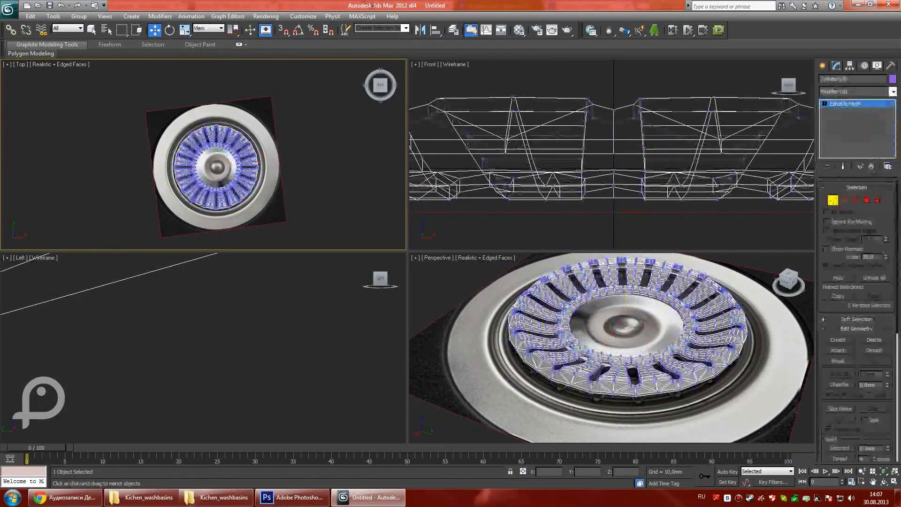
{"action": "key", "text": "ctrl+a"}
{"action": "key", "text": "z"}
{"action": "right_click", "coordinate": [600, 358]}
{"action": "left_click", "coordinate": [694, 366]}
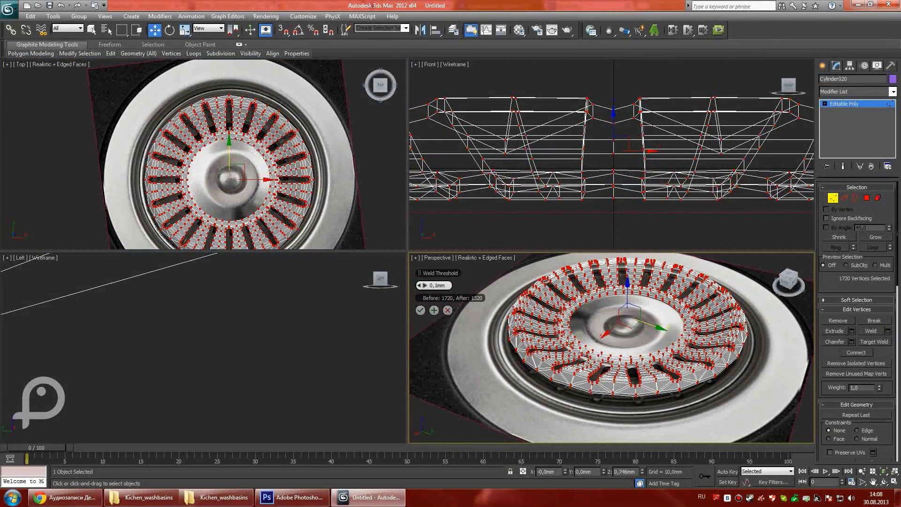
{"action": "left_click", "coordinate": [419, 285]}
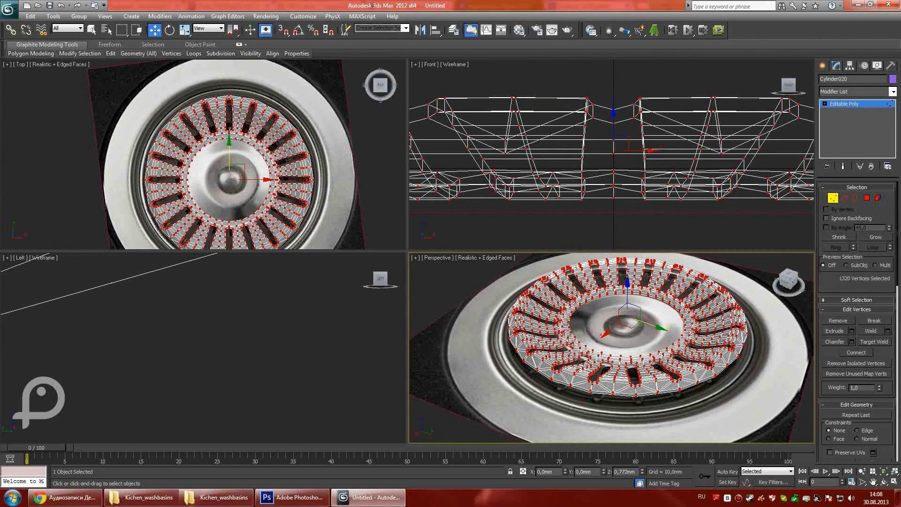
{"action": "left_click_drag", "start_coordinate": [610, 329], "coordinate": [604, 322]}
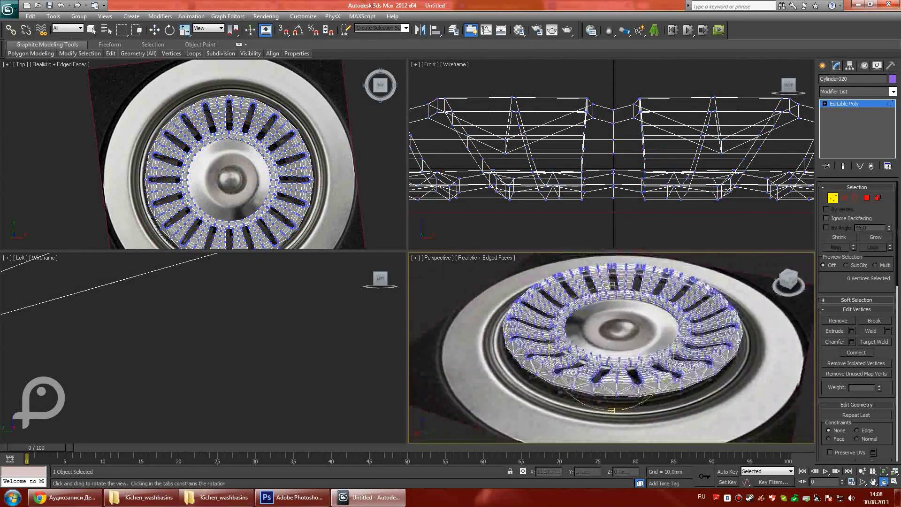
Select the inner ring's edge loop and turn off see-through display.
{"action": "scroll", "coordinate": [209, 169], "scroll_direction": "up", "scroll_amount": 4}
{"action": "scroll", "coordinate": [203, 155], "scroll_direction": "down", "scroll_amount": 3}
{"action": "scroll", "coordinate": [203, 155], "scroll_direction": "up", "scroll_amount": 2}
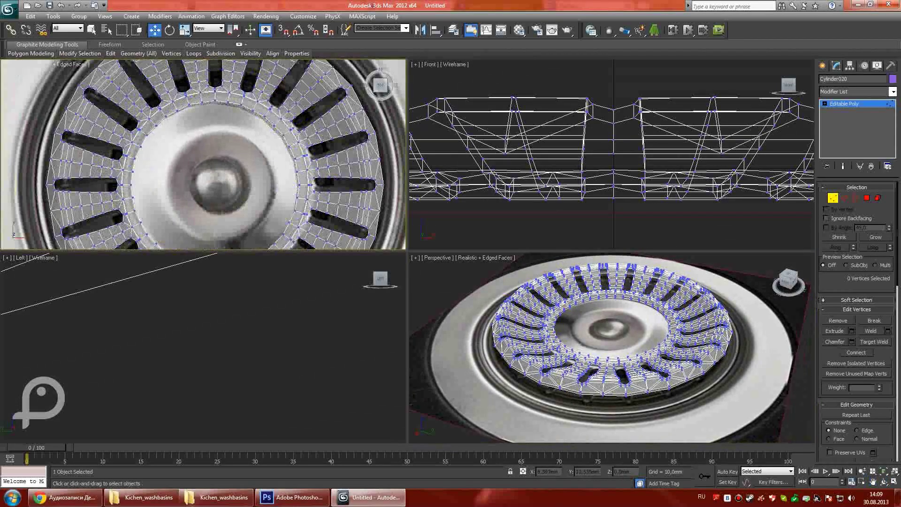
{"action": "key", "text": "2"}
{"action": "key", "text": "w"}
{"action": "double_click", "coordinate": [216, 102]}
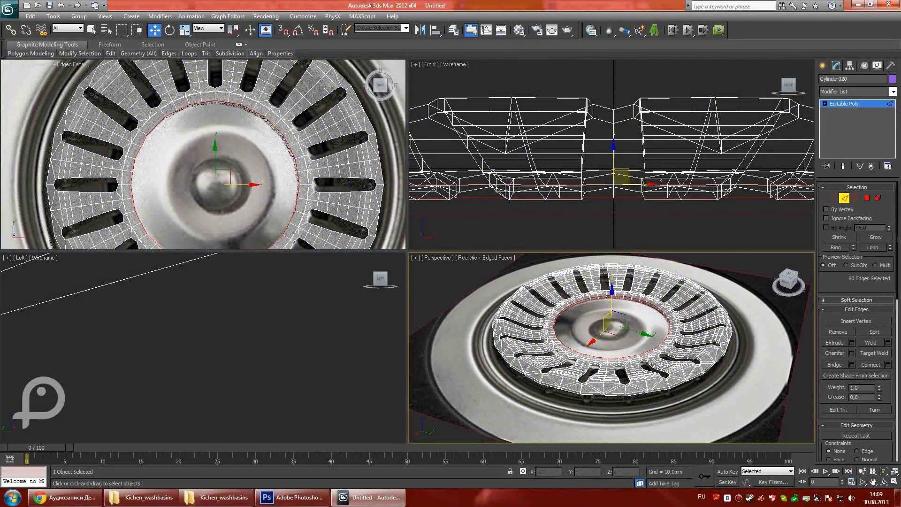
{"action": "key", "text": "ctrl+r"}
{"action": "scroll", "coordinate": [612, 329], "scroll_direction": "up", "scroll_amount": 5}
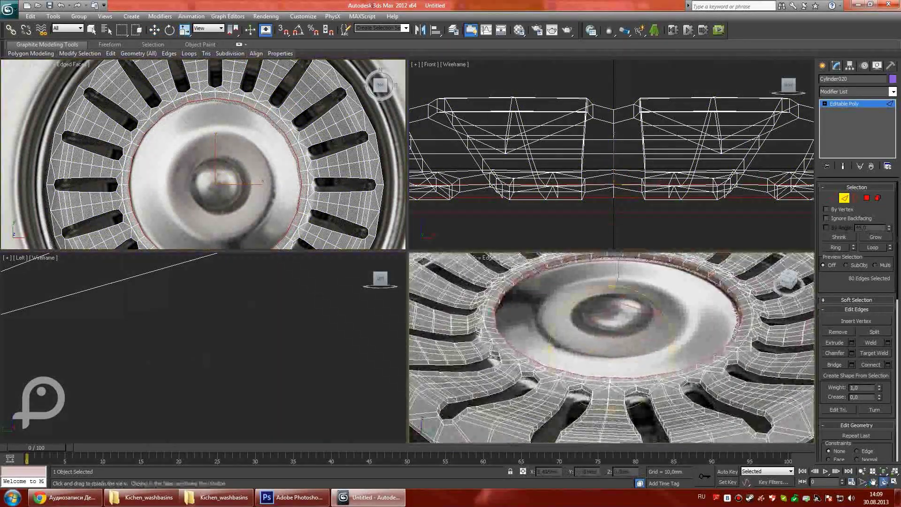
{"action": "key", "text": "alt+x"}
{"action": "scroll", "coordinate": [612, 347], "scroll_direction": "down", "scroll_amount": 5}
{"action": "left_click_drag", "start_coordinate": [612, 347], "coordinate": [160, 17]}
Preview TurboSmooth on the ring, then drop back to Editable Poly vertex editing.
{"action": "left_click", "coordinate": [159, 16]}
{"action": "left_click", "coordinate": [272, 119]}
{"action": "left_click_drag", "start_coordinate": [610, 347], "coordinate": [675, 347]}
{"action": "middle_click_drag", "start_coordinate": [674, 347], "coordinate": [647, 349], "text": "alt"}
{"action": "left_click", "coordinate": [843, 111]}
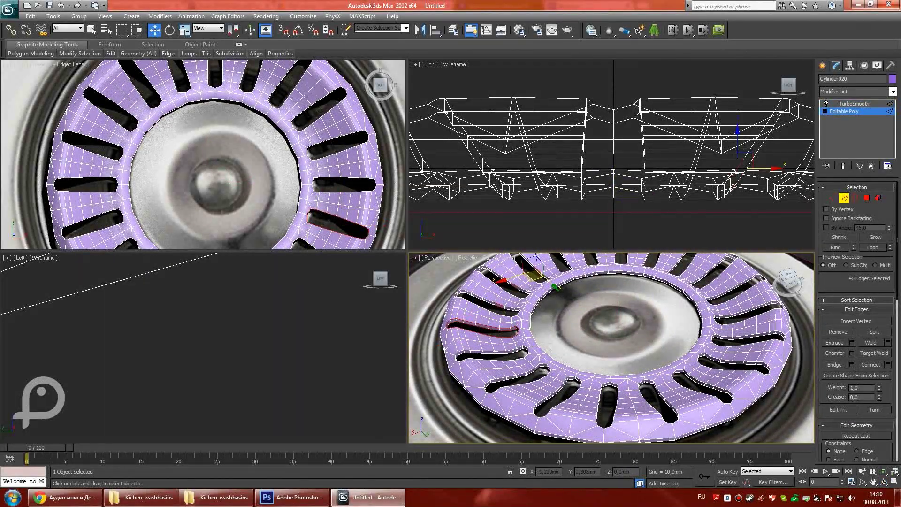
{"action": "scroll", "coordinate": [580, 350], "scroll_direction": "up", "scroll_amount": 3}
{"action": "left_click", "coordinate": [580, 349]}
{"action": "key", "text": "ctrl+shift+z"}
{"action": "scroll", "coordinate": [612, 347], "scroll_direction": "up", "scroll_amount": 5}
{"action": "key", "text": "1"}
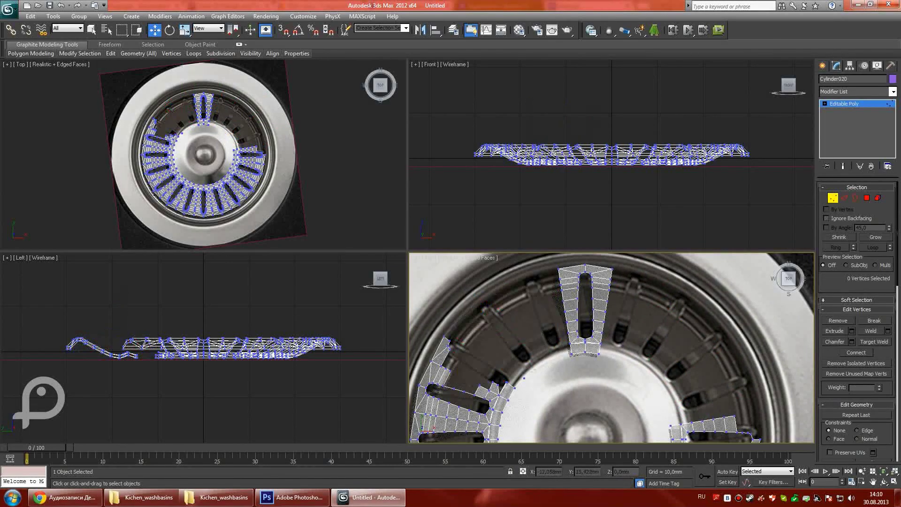
Undo back to a single slot piece and chamfer its border edges by 0,132mm.
{"action": "key", "text": "ctrl+z"}
{"action": "key", "text": "ctrl+z"}
{"action": "key", "text": "ctrl+z"}
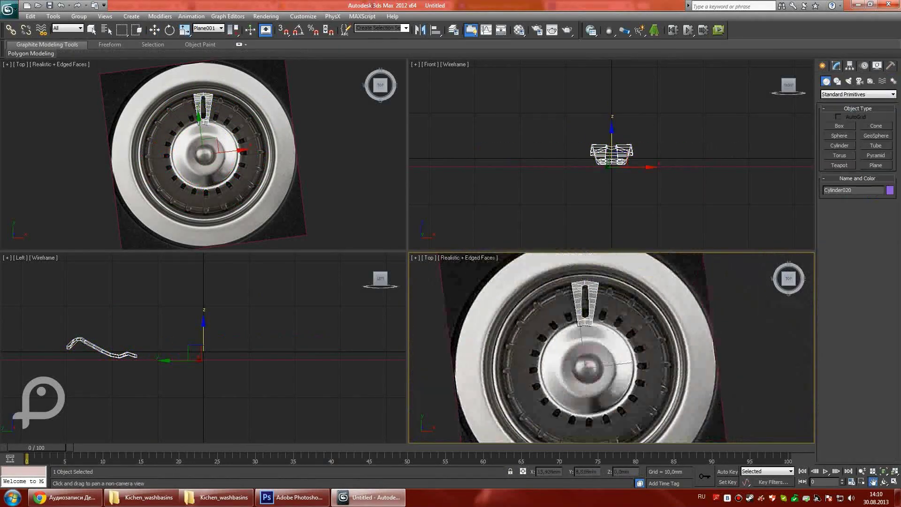
{"action": "key", "text": "ctrl+shift+z"}
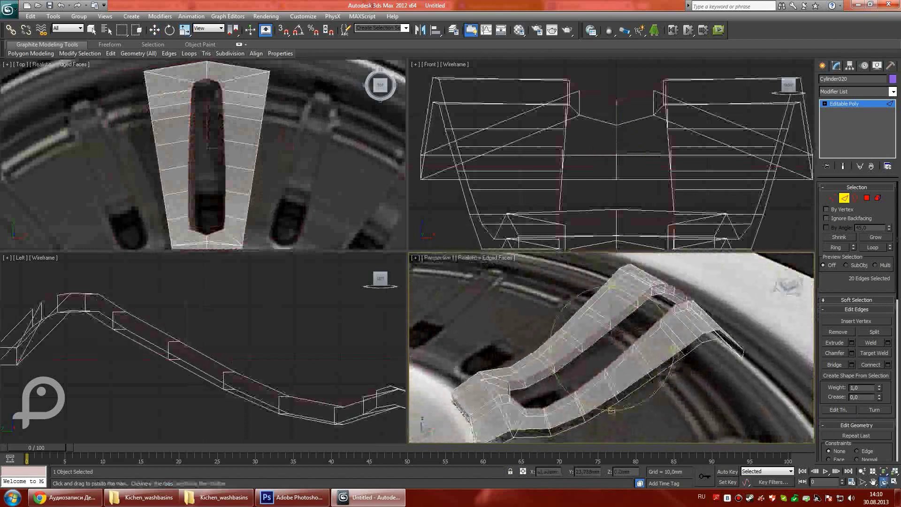
{"action": "middle_click_drag", "start_coordinate": [610, 348], "coordinate": [648, 329], "text": "alt"}
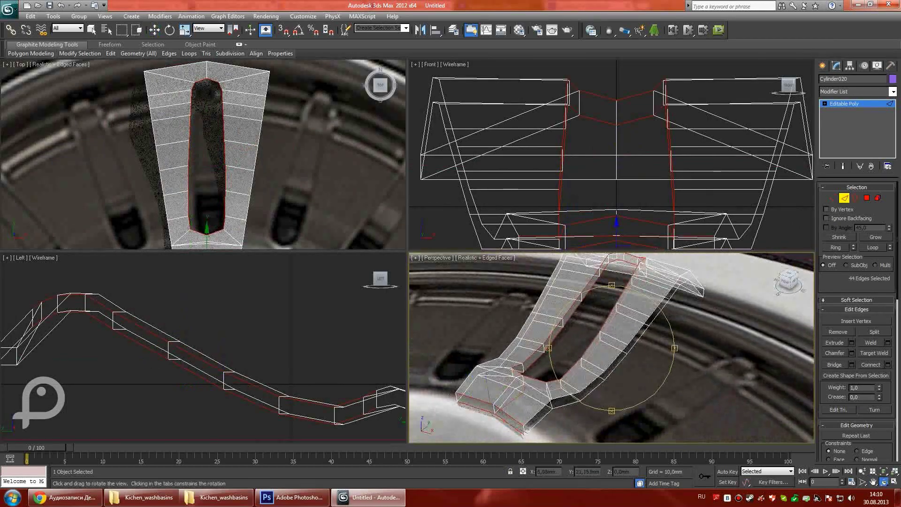
{"action": "left_click", "coordinate": [851, 353]}
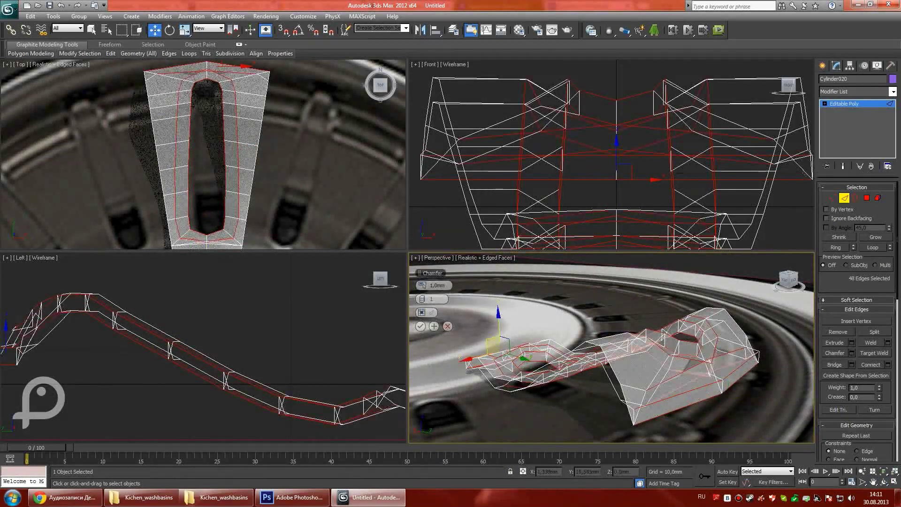
{"action": "left_click_drag", "start_coordinate": [421, 285], "coordinate": [420, 296]}
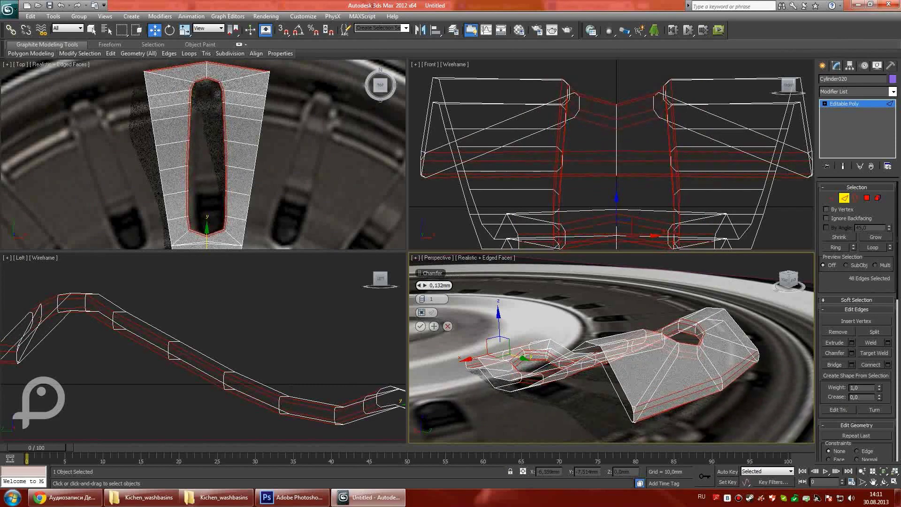
{"action": "key", "text": "Return"}
At vertex level, target-weld the stray vertices on the chamfered slot piece.
{"action": "key", "text": "1"}
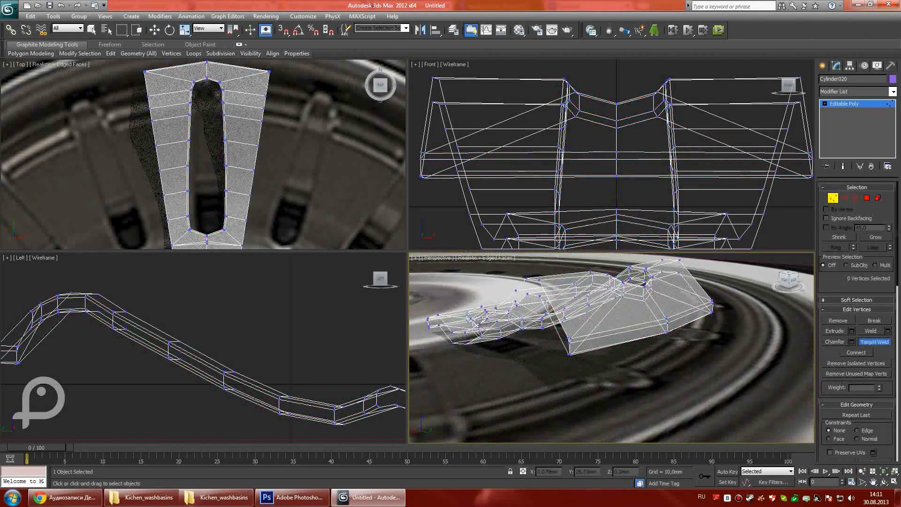
{"action": "key", "text": "z"}
{"action": "scroll", "coordinate": [611, 347], "scroll_direction": "up", "scroll_amount": 5}
{"action": "scroll", "coordinate": [605, 359], "scroll_direction": "down", "scroll_amount": 3}
{"action": "right_click", "coordinate": [606, 360]}
{"action": "middle_click_drag", "start_coordinate": [606, 360], "coordinate": [610, 347]}
{"action": "scroll", "coordinate": [612, 347], "scroll_direction": "up", "scroll_amount": 3}
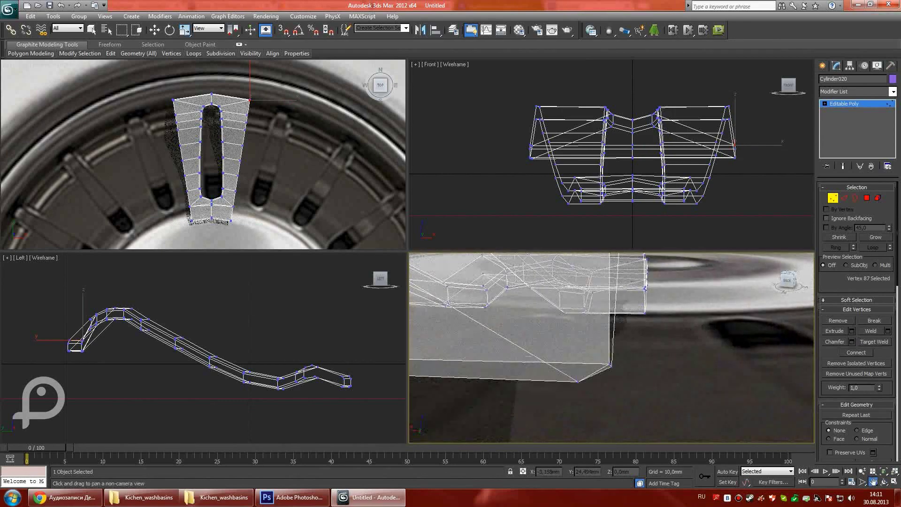
{"action": "scroll", "coordinate": [611, 347], "scroll_direction": "up", "scroll_amount": 2}
{"action": "scroll", "coordinate": [612, 348], "scroll_direction": "up", "scroll_amount": 2}
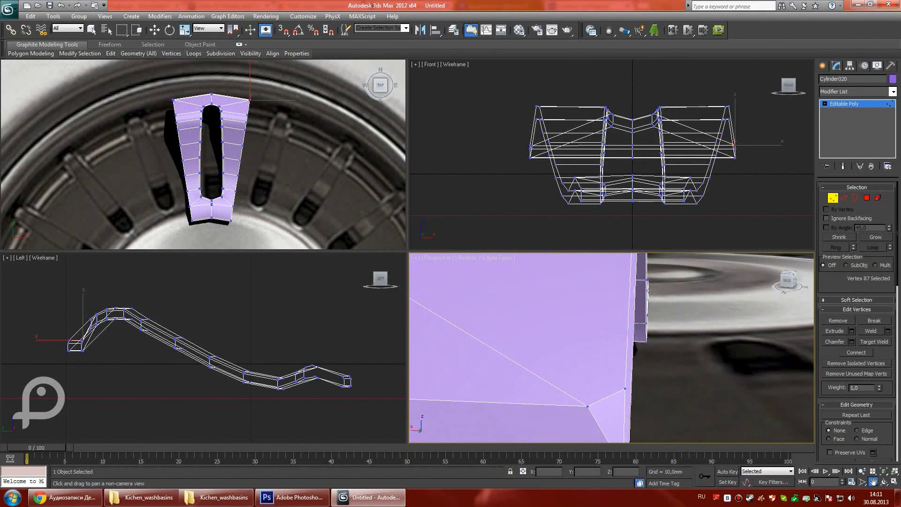
{"action": "scroll", "coordinate": [612, 347], "scroll_direction": "down", "scroll_amount": 5}
{"action": "middle_click_drag", "start_coordinate": [612, 347], "coordinate": [572, 361], "text": "alt"}
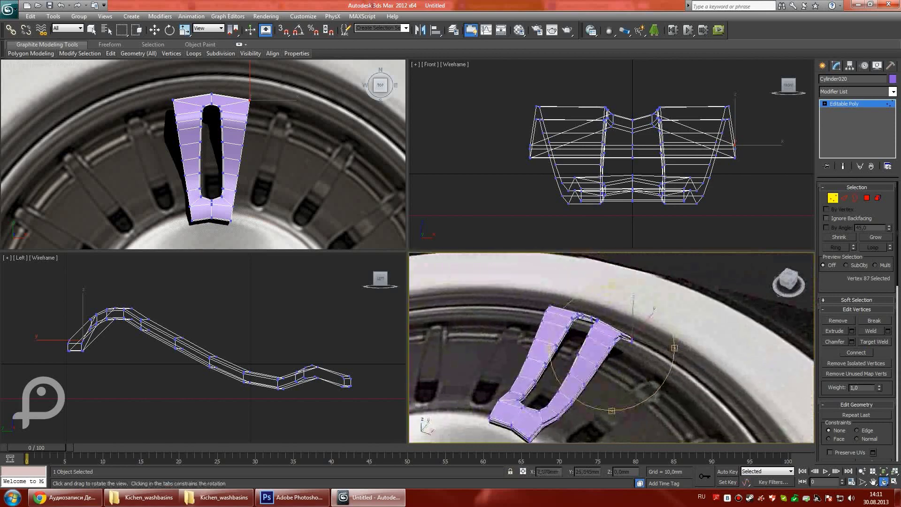
Radially array the slot into 20 copies, 18° apart around the centre.
{"action": "left_click", "coordinate": [53, 16]}
{"action": "left_click", "coordinate": [61, 159]}
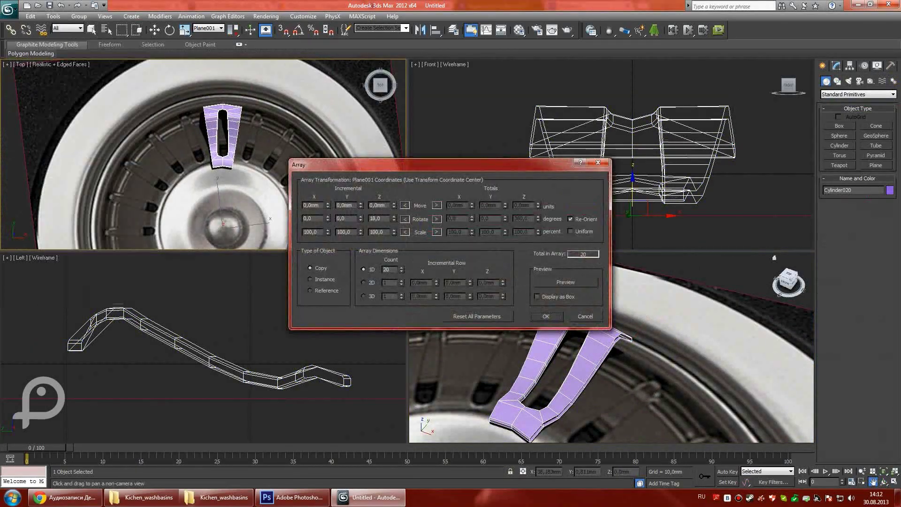
{"action": "left_click", "coordinate": [563, 324]}
{"action": "scroll", "coordinate": [225, 140], "scroll_direction": "down", "scroll_amount": 2}
{"action": "left_click", "coordinate": [281, 131]}
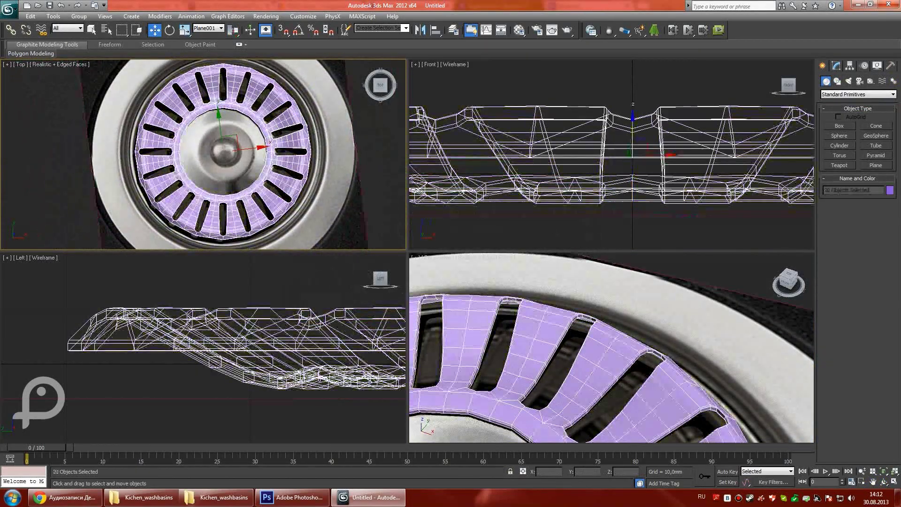
Convert the arrayed ring to Editable Poly and weld its seams, merging 2760 vertices to 2280.
{"action": "left_click", "coordinate": [836, 65]}
{"action": "right_click", "coordinate": [300, 131]}
{"action": "left_click", "coordinate": [328, 216]}
{"action": "left_click", "coordinate": [887, 330]}
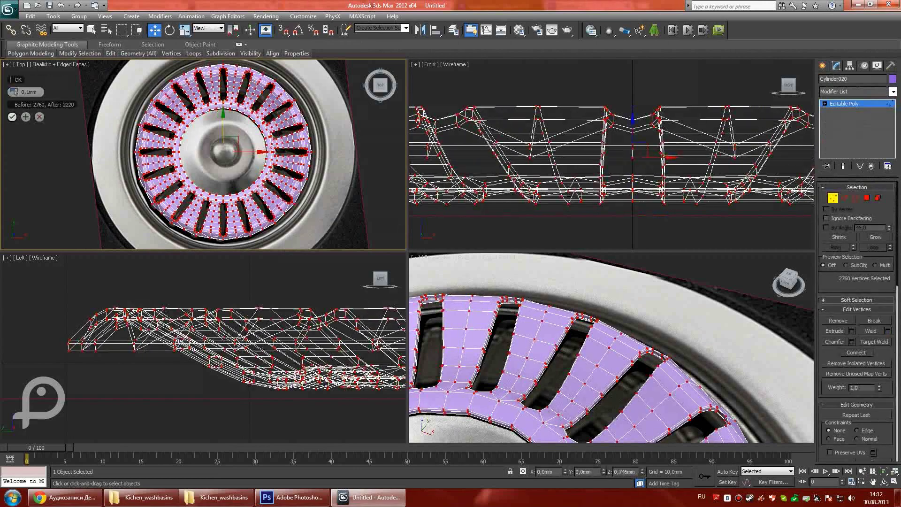
{"action": "left_click", "coordinate": [12, 117]}
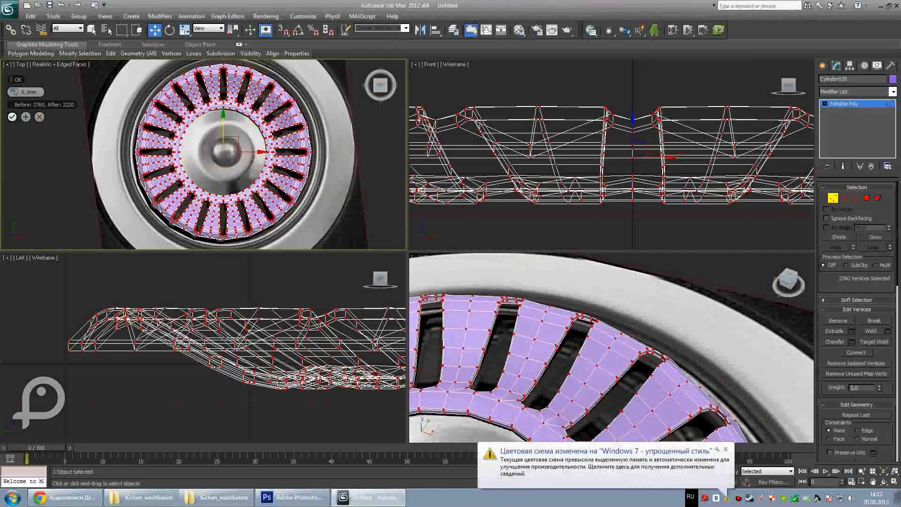
{"action": "scroll", "coordinate": [610, 347], "scroll_direction": "up", "scroll_amount": 3}
{"action": "left_click_drag", "start_coordinate": [610, 328], "coordinate": [610, 403]}
{"action": "key", "text": "ctrl+a"}
{"action": "key", "text": "ctrl+r"}
{"action": "left_click", "coordinate": [887, 331]}
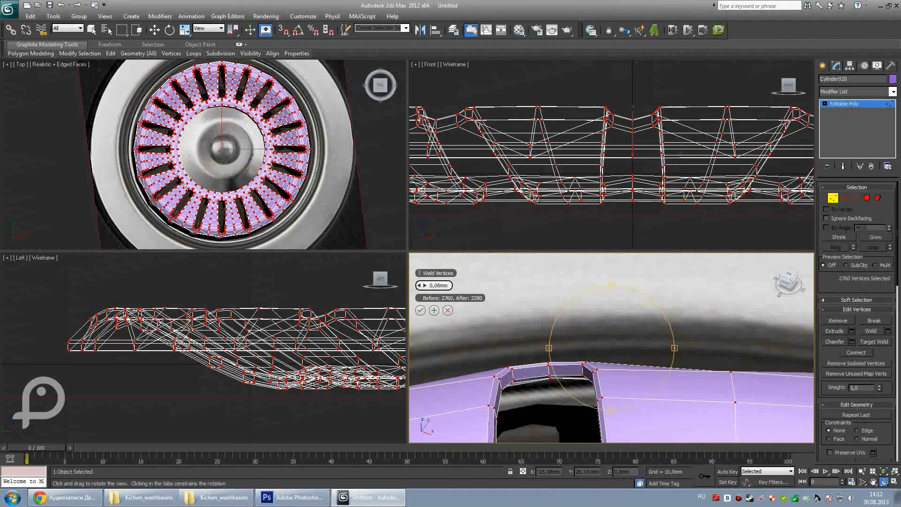
{"action": "left_click", "coordinate": [420, 310]}
{"action": "scroll", "coordinate": [610, 347], "scroll_direction": "down", "scroll_amount": 3}
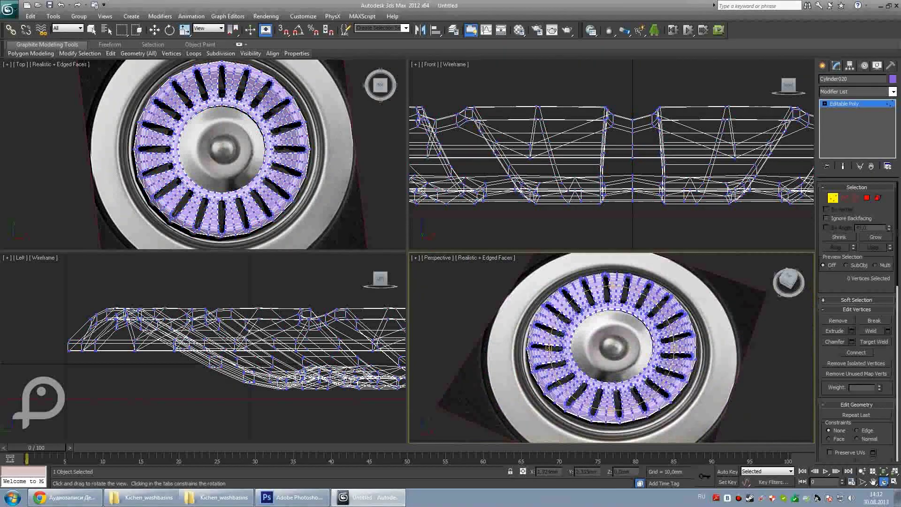
Add a subdivision smoothing modifier to the welded slot ring.
{"action": "key", "text": "alt+w"}
{"action": "left_click", "coordinate": [160, 16]}
{"action": "left_click", "coordinate": [272, 184]}
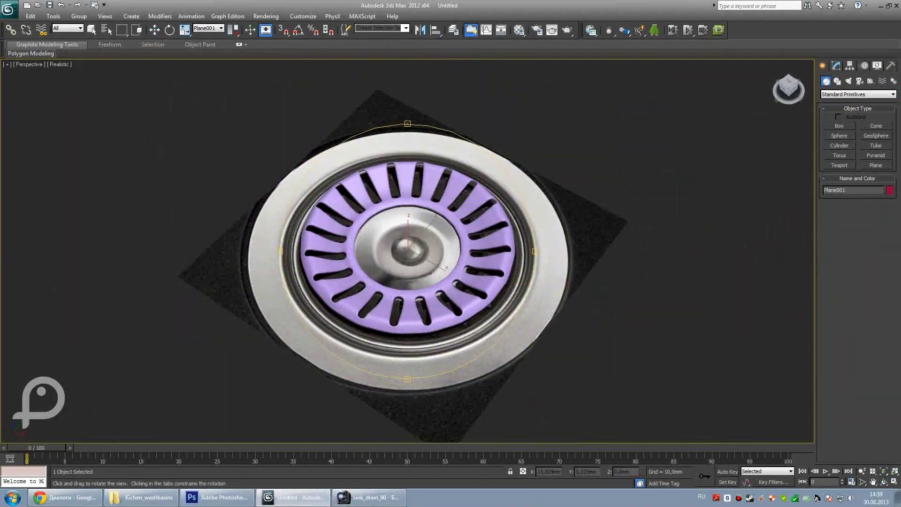
Draw a snapped tube ring around the drain centre.
{"action": "key", "text": "alt+w"}
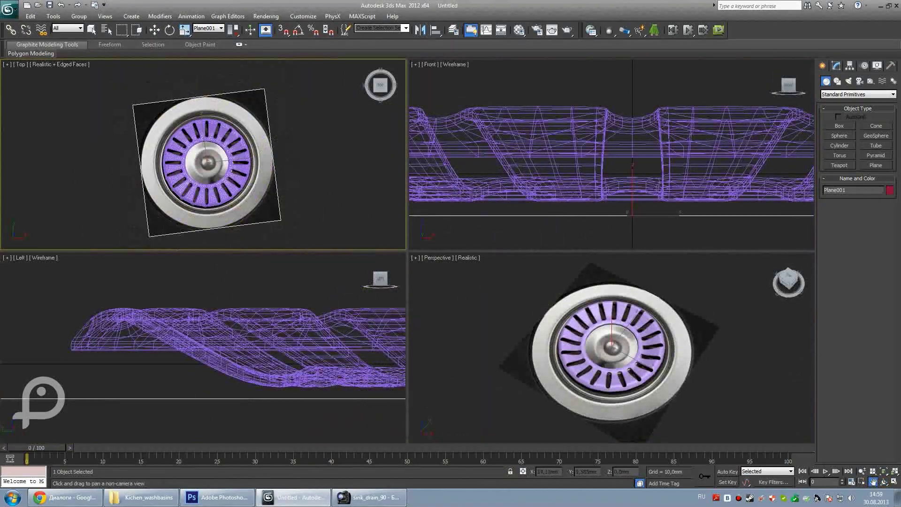
{"action": "left_click", "coordinate": [875, 146]}
{"action": "key", "text": "s"}
{"action": "left_click_drag", "start_coordinate": [208, 160], "coordinate": [249, 144]}
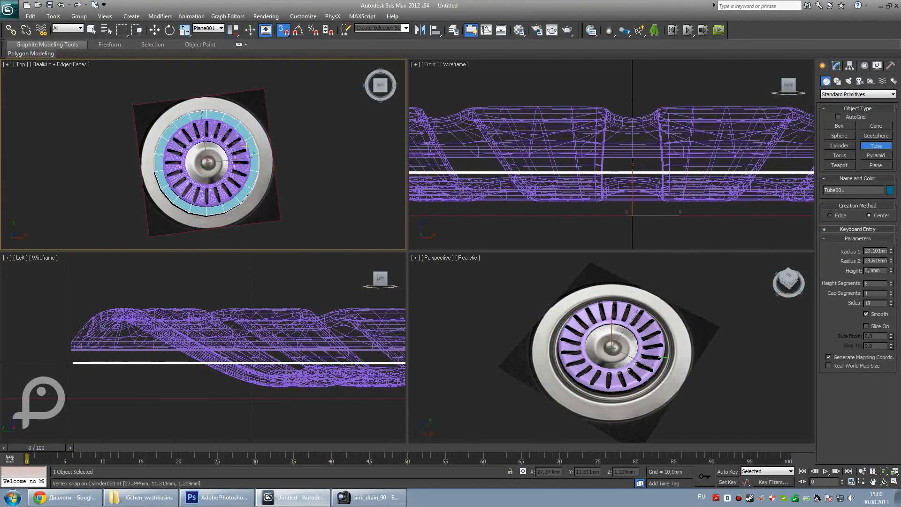
{"action": "left_click", "coordinate": [250, 143]}
Give the tube Radius 2 of 30,208, 20 sides and 1 height segment.
{"action": "scroll", "coordinate": [207, 161], "scroll_direction": "up", "scroll_amount": 3}
{"action": "scroll", "coordinate": [208, 161], "scroll_direction": "up", "scroll_amount": 2}
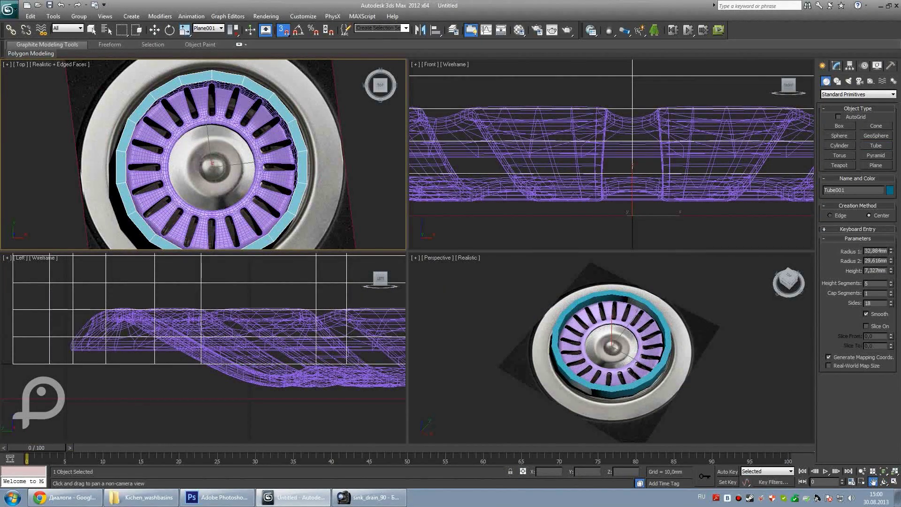
{"action": "type", "text": "30,208"}
{"action": "key", "text": "Return"}
{"action": "type", "text": "20"}
{"action": "key", "text": "shift+Tab"}
{"action": "type", "text": "1"}
{"action": "key", "text": "Return"}
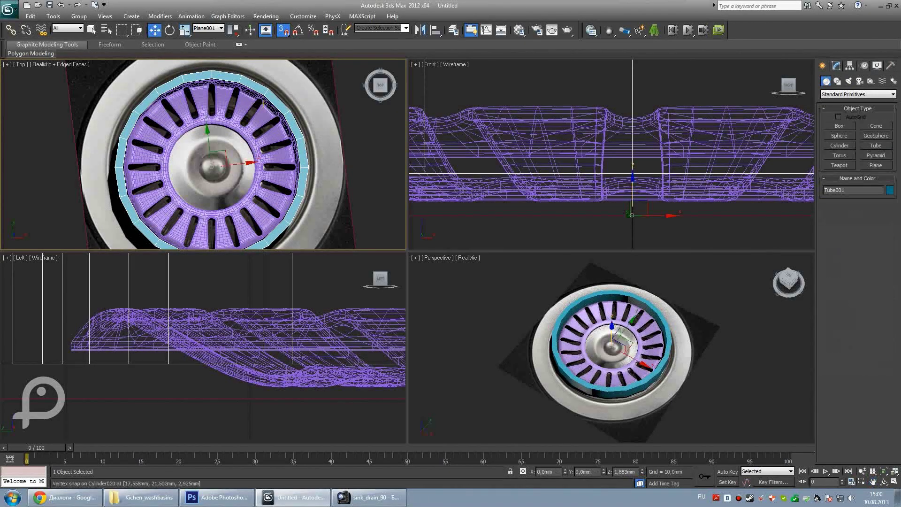
Squash-scale Tube002 and widen its radius into a broad outer ring, 30.208–38.803 mm.
{"action": "key", "text": "r"}
{"action": "key", "text": "s"}
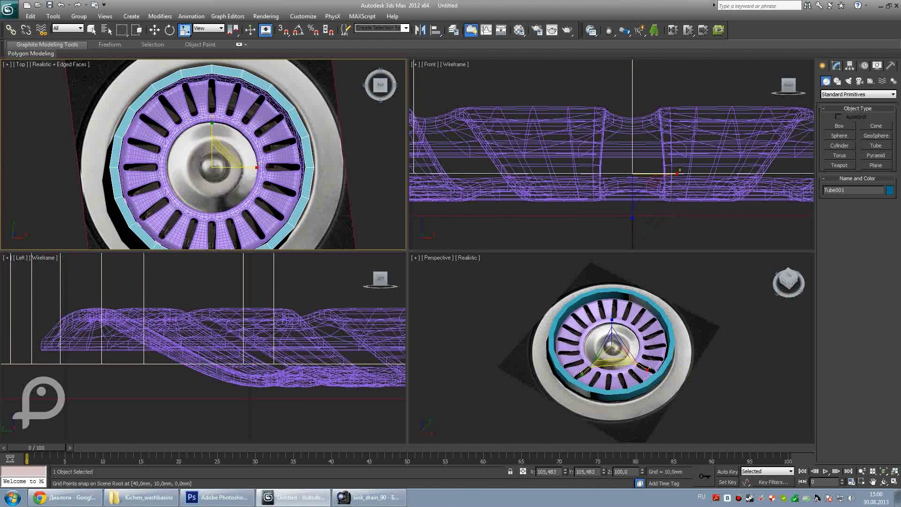
{"action": "key", "text": "r"}
{"action": "left_click", "coordinate": [312, 117]}
{"action": "left_click_drag", "start_coordinate": [312, 117], "coordinate": [312, 106]}
{"action": "left_click", "coordinate": [836, 65]}
{"action": "mouse_move", "coordinate": [890, 200]}
{"action": "left_mouse_down"}
{"action": "mouse_move", "coordinate": [890, 187]}
{"action": "mouse_move", "coordinate": [889, 199]}
{"action": "left_mouse_up"}
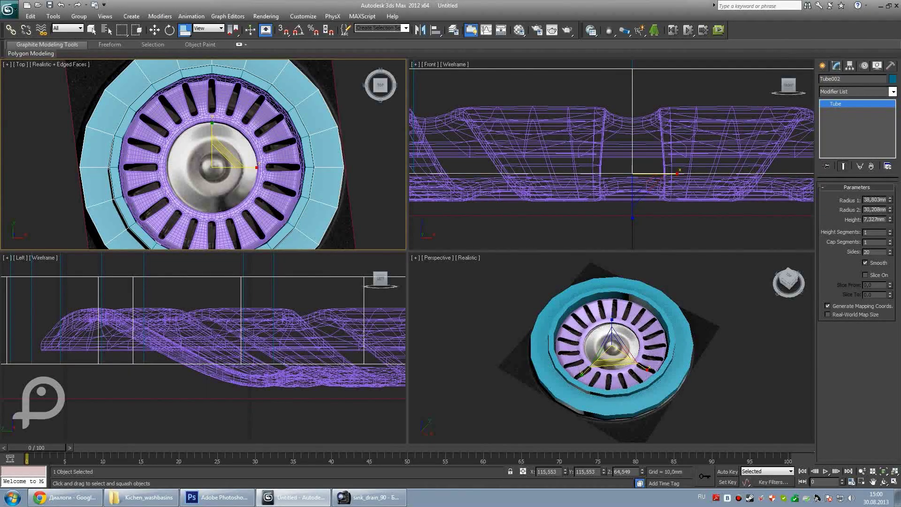
Create a flat cylinder disc snapped to the strainer centre.
{"action": "left_click", "coordinate": [822, 65]}
{"action": "left_click", "coordinate": [840, 145]}
{"action": "key", "text": "s"}
{"action": "left_click_drag", "start_coordinate": [212, 164], "coordinate": [249, 139]}
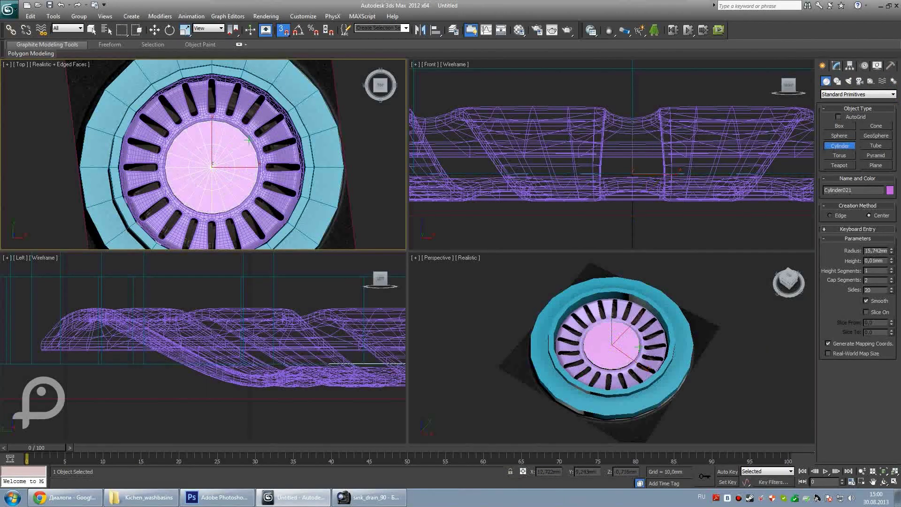
{"action": "scroll", "coordinate": [203, 155], "scroll_direction": "up", "scroll_amount": 2}
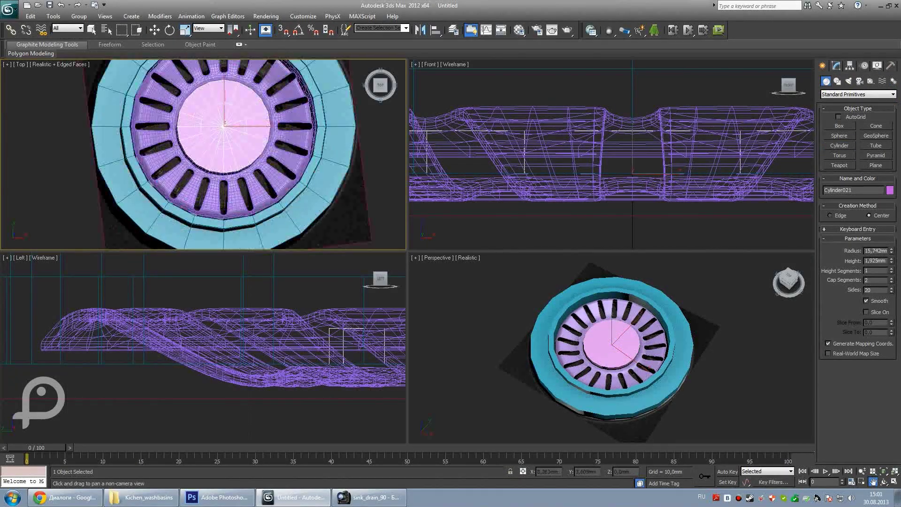
Lift a copy of the tube ring upward.
{"action": "key", "text": "w"}
{"action": "key", "text": "shift+ctrl+z"}
{"action": "middle_click_drag", "start_coordinate": [610, 357], "coordinate": [610, 337], "text": "alt"}
{"action": "scroll", "coordinate": [610, 338], "scroll_direction": "up", "scroll_amount": 5}
{"action": "left_click_drag", "start_coordinate": [615, 328], "coordinate": [615, 314], "text": "shift"}
Convert the cyan tube ring to Editable Poly and chamfer its circular edge loops.
{"action": "left_click", "coordinate": [610, 413]}
{"action": "key", "text": "F4"}
{"action": "right_click", "coordinate": [593, 302]}
{"action": "left_click", "coordinate": [619, 379]}
{"action": "double_click", "coordinate": [130, 110]}
{"action": "left_click", "coordinate": [851, 353]}
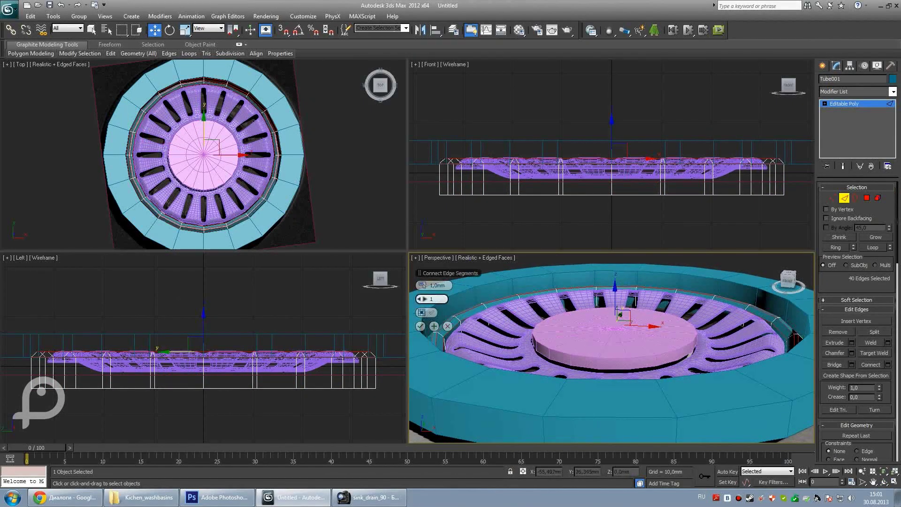
{"action": "left_click", "coordinate": [421, 326]}
Add a TurboSmooth modifier to the cyan tube ring.
{"action": "middle_click_drag", "start_coordinate": [610, 348], "coordinate": [610, 301], "text": "alt"}
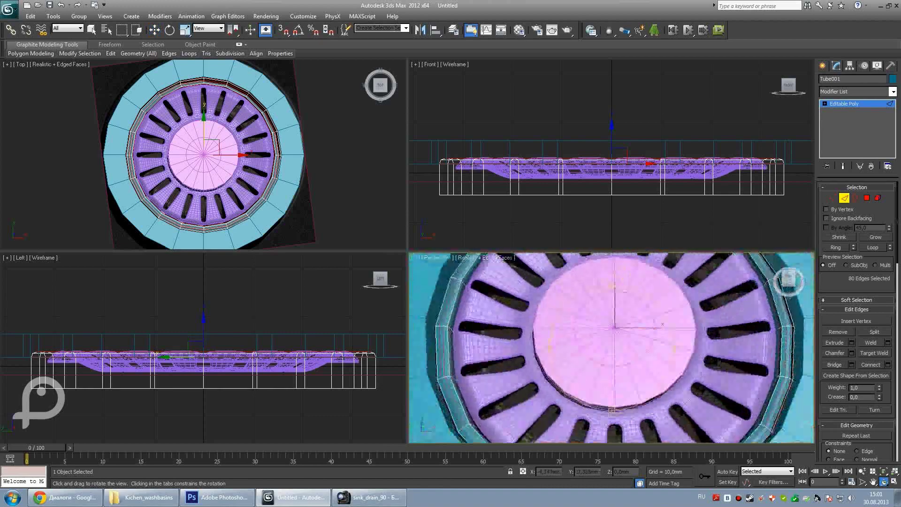
{"action": "middle_click_drag", "start_coordinate": [610, 347], "coordinate": [610, 328], "text": "alt"}
{"action": "key", "text": "w"}
{"action": "scroll", "coordinate": [185, 70], "scroll_direction": "up", "scroll_amount": 3}
{"action": "scroll", "coordinate": [223, 155], "scroll_direction": "down", "scroll_amount": 3}
{"action": "scroll", "coordinate": [240, 187], "scroll_direction": "up", "scroll_amount": 3}
{"action": "left_click", "coordinate": [822, 66]}
{"action": "key", "text": "r"}
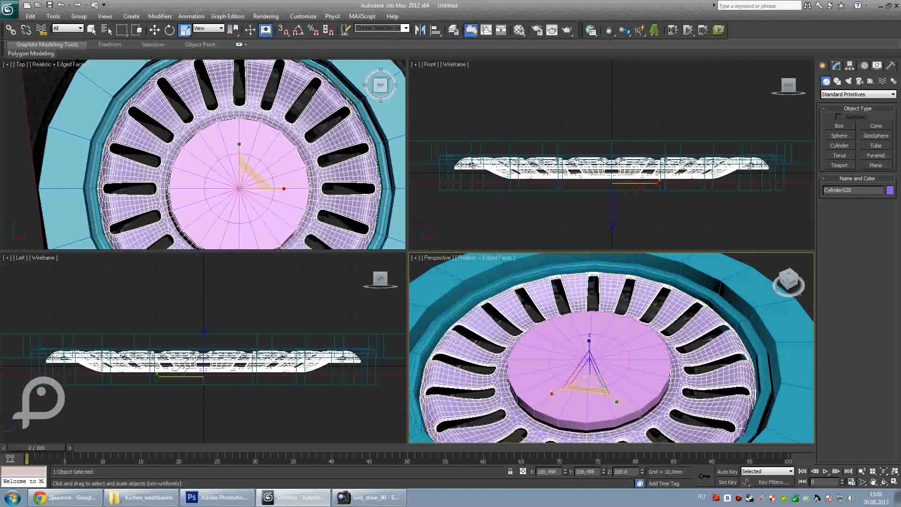
{"action": "left_click", "coordinate": [159, 16]}
{"action": "left_click", "coordinate": [277, 174]}
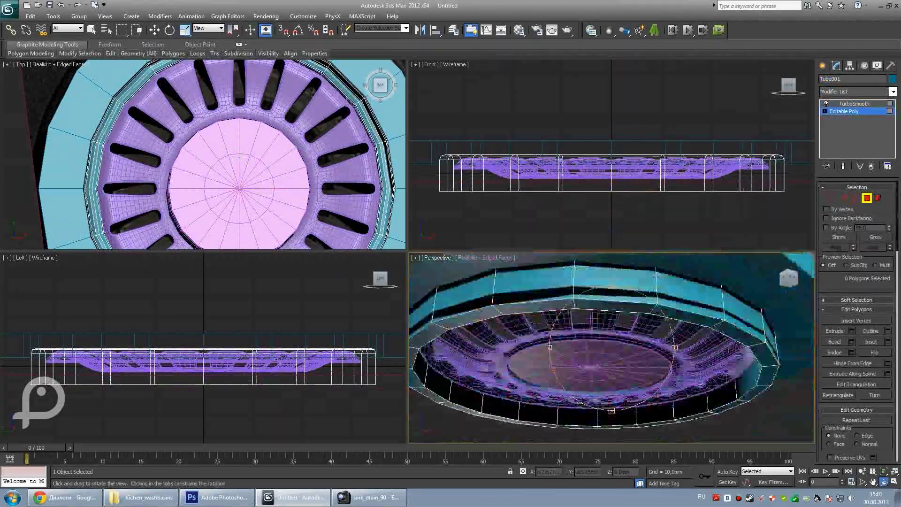
Select the outer ring's border edge loops and apply a first chamfer to them.
{"action": "key", "text": "3"}
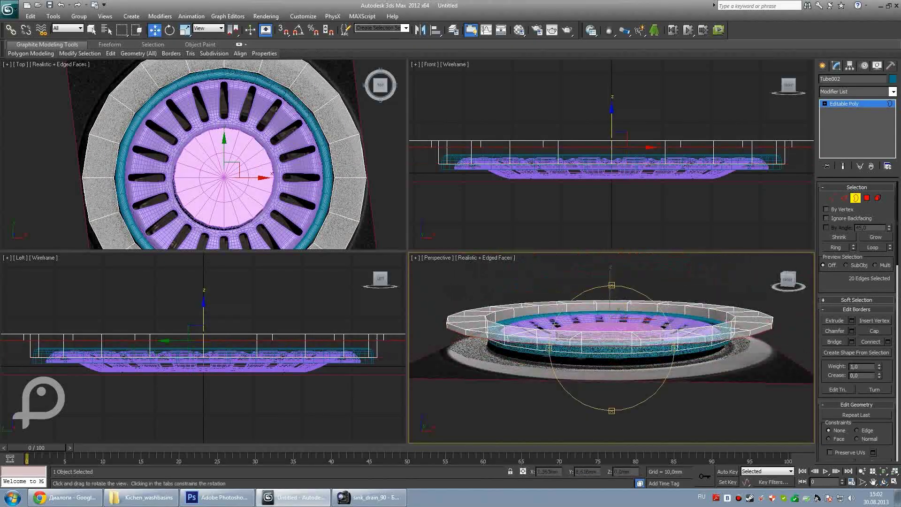
{"action": "middle_click_drag", "start_coordinate": [610, 328], "coordinate": [610, 366], "text": "alt"}
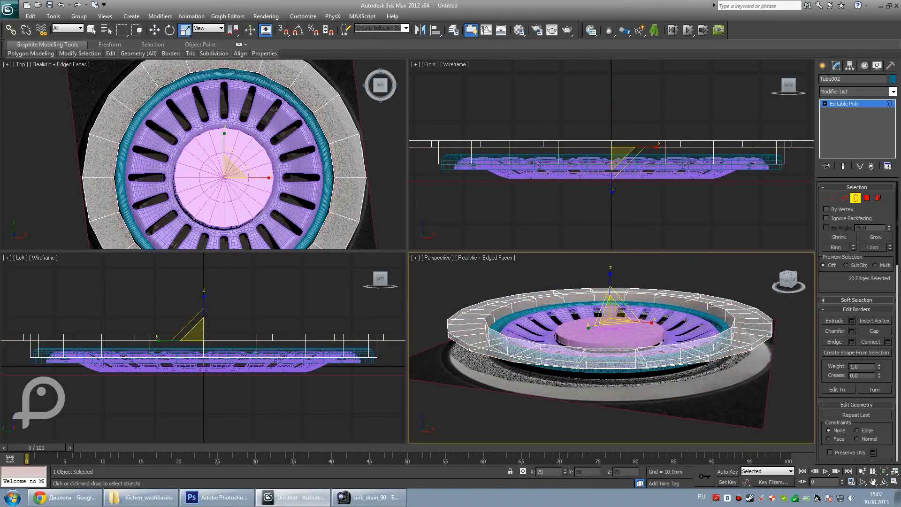
{"action": "key", "text": "2"}
{"action": "middle_click_drag", "start_coordinate": [610, 347], "coordinate": [610, 328], "text": "alt"}
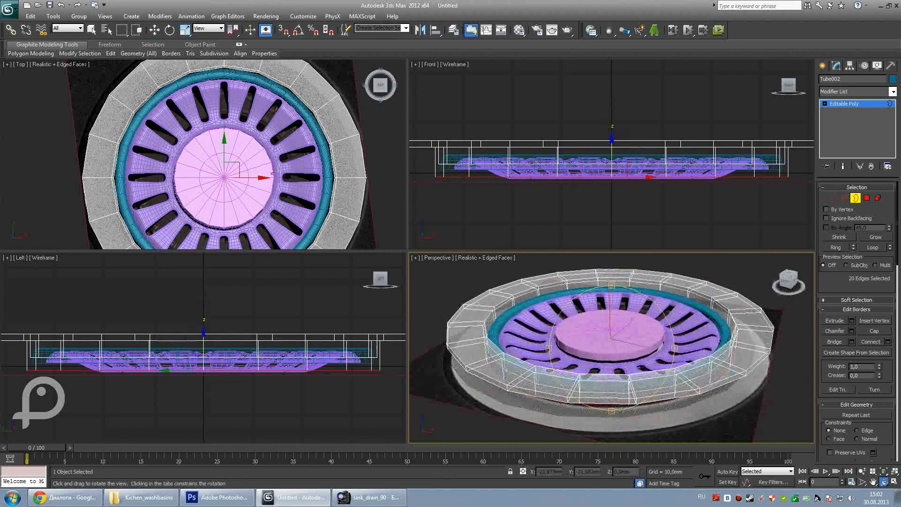
{"action": "scroll", "coordinate": [610, 347], "scroll_direction": "up", "scroll_amount": 3}
{"action": "mouse_move", "coordinate": [610, 347]}
{"action": "middle_mouse_down", "text": "alt"}
{"action": "mouse_move", "coordinate": [610, 319]}
{"action": "mouse_move", "coordinate": [610, 338]}
{"action": "middle_mouse_up", "text": "alt"}
{"action": "key", "text": "Return"}
{"action": "key", "text": "ctrl+z"}
{"action": "key", "text": "w"}
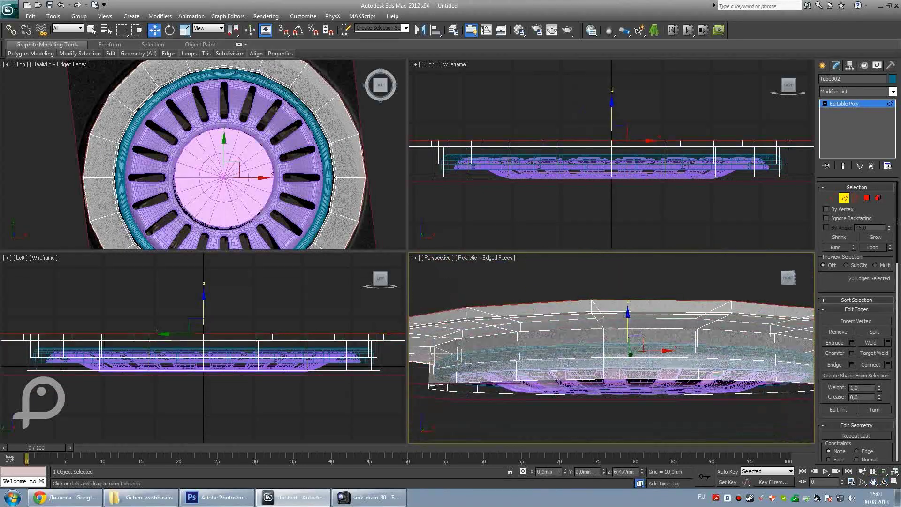
{"action": "key", "text": "Escape"}
Set the outer ring's edge chamfer to 0,059mm with a single segment.
{"action": "middle_click_drag", "start_coordinate": [610, 328], "coordinate": [610, 366], "text": "alt"}
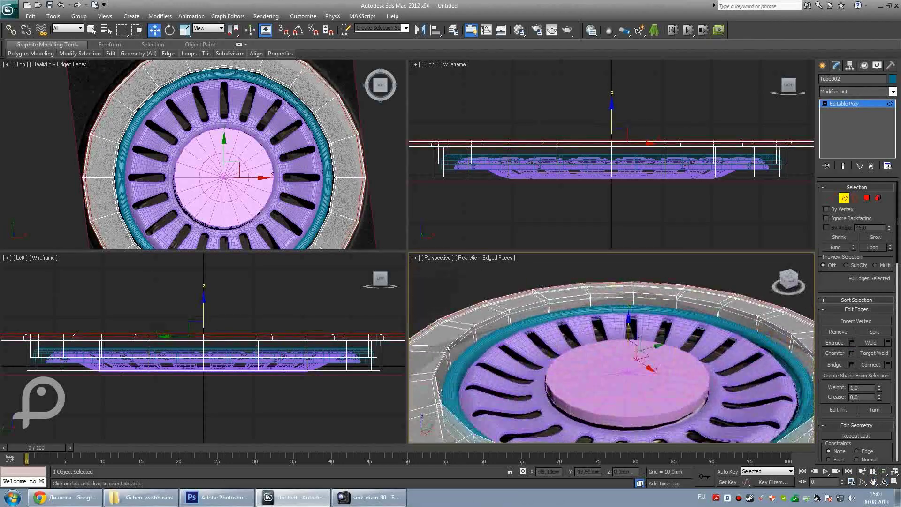
{"action": "key", "text": "ctrl+shift+c"}
{"action": "left_click_drag", "start_coordinate": [656, 365], "coordinate": [656, 329]}
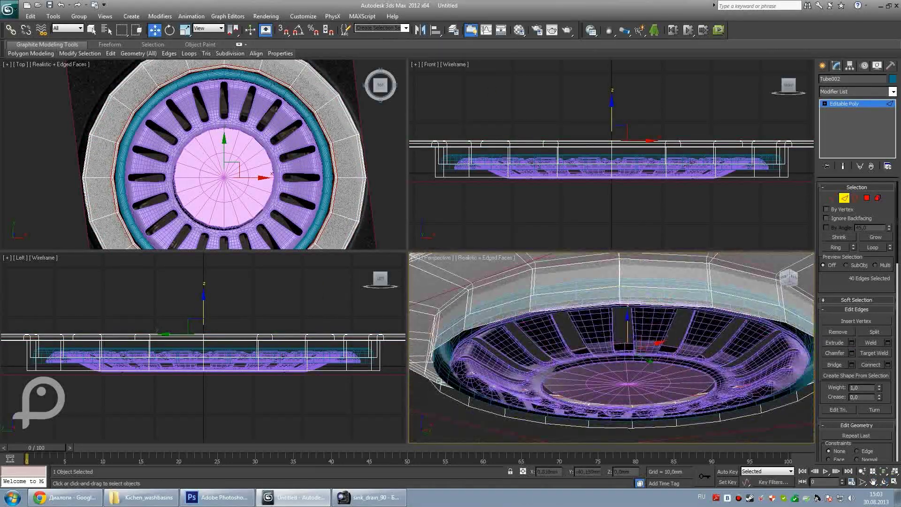
{"action": "key", "text": "ctrl+z"}
{"action": "key", "text": "w"}
{"action": "left_click_drag", "start_coordinate": [419, 298], "coordinate": [419, 305]}
{"action": "left_click_drag", "start_coordinate": [419, 284], "coordinate": [419, 301]}
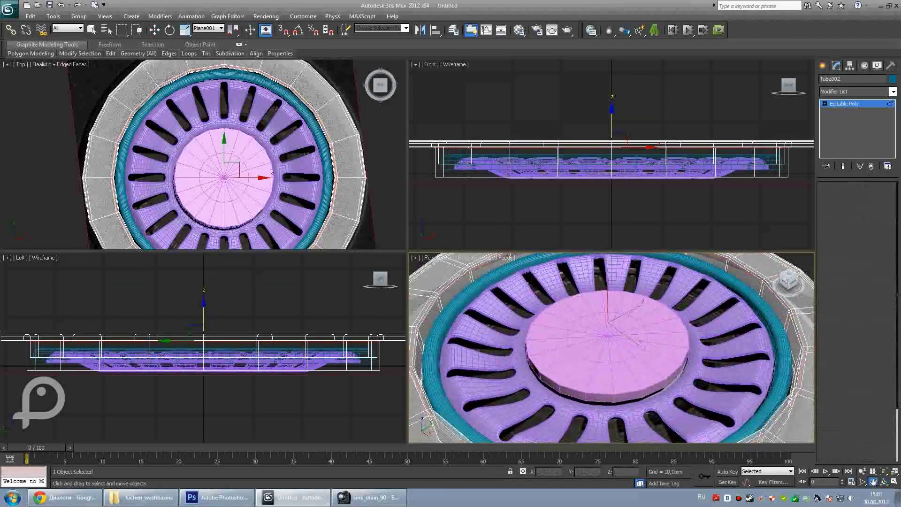
Convert the centre cap disc to Editable Poly.
{"action": "left_click", "coordinate": [836, 66]}
{"action": "right_click", "coordinate": [586, 348]}
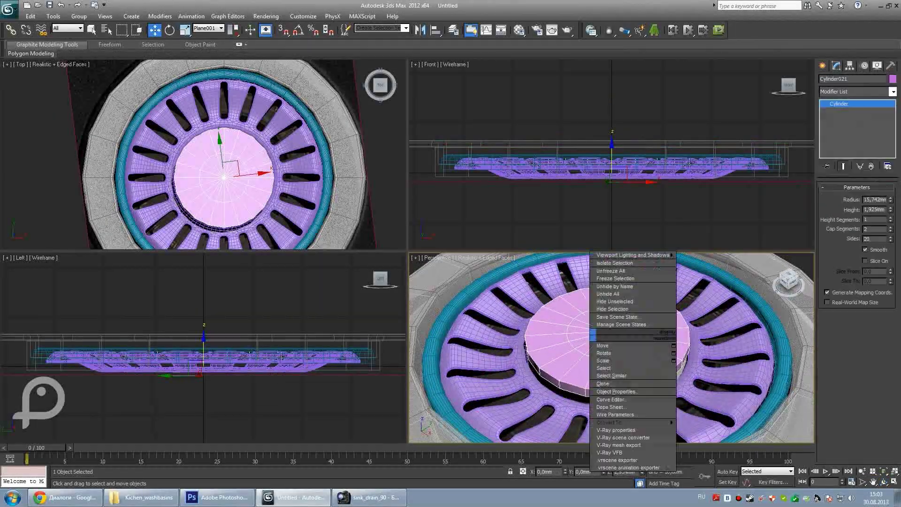
{"action": "left_click", "coordinate": [610, 329]}
{"action": "left_click", "coordinate": [610, 413]}
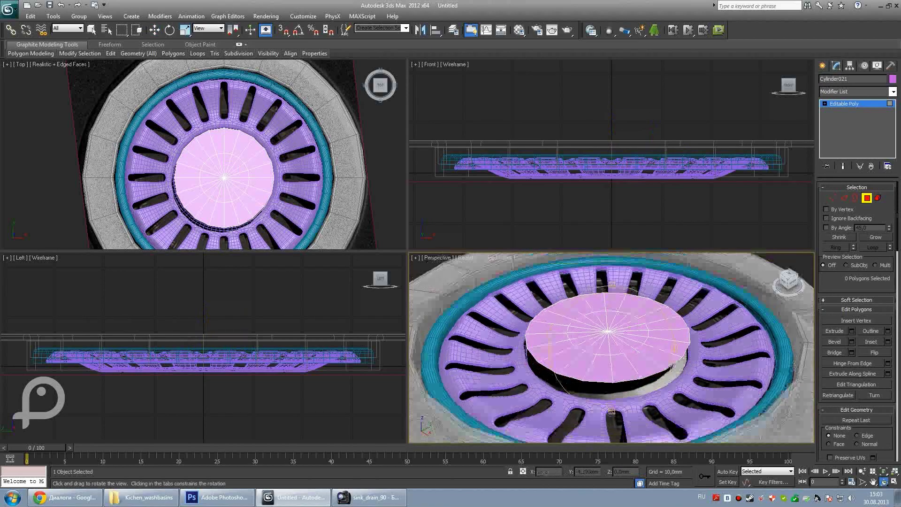
{"action": "middle_click_drag", "start_coordinate": [610, 375], "coordinate": [610, 328], "text": "alt"}
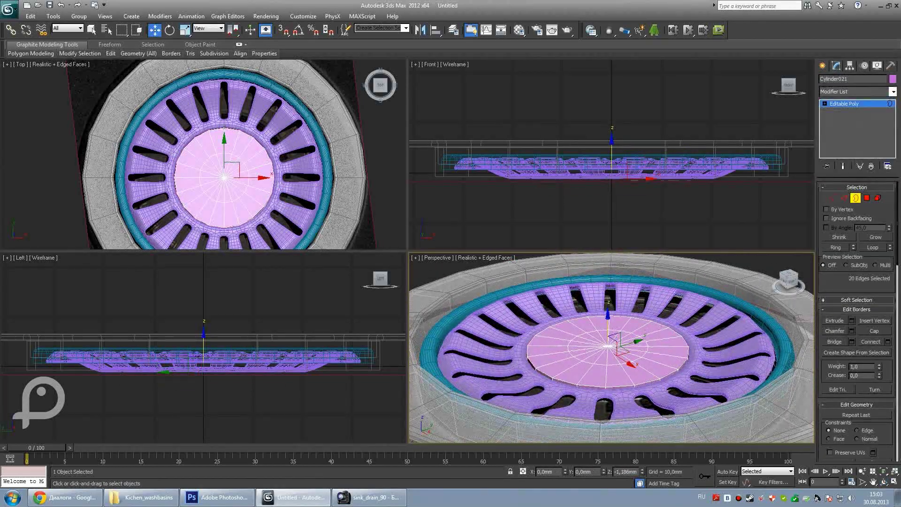
Select the cap's inner circular edge loop and grow it into the inner circle of 20 polygons.
{"action": "key", "text": "2"}
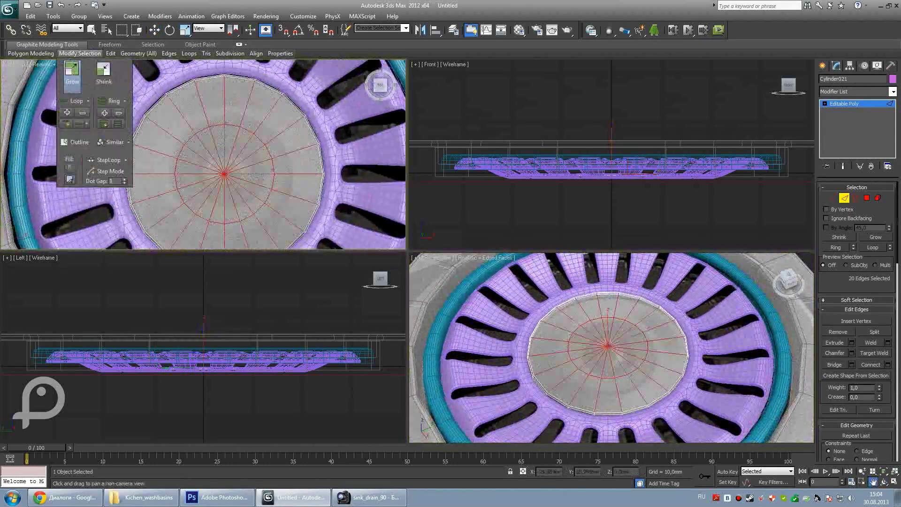
{"action": "key", "text": "ctrl+z"}
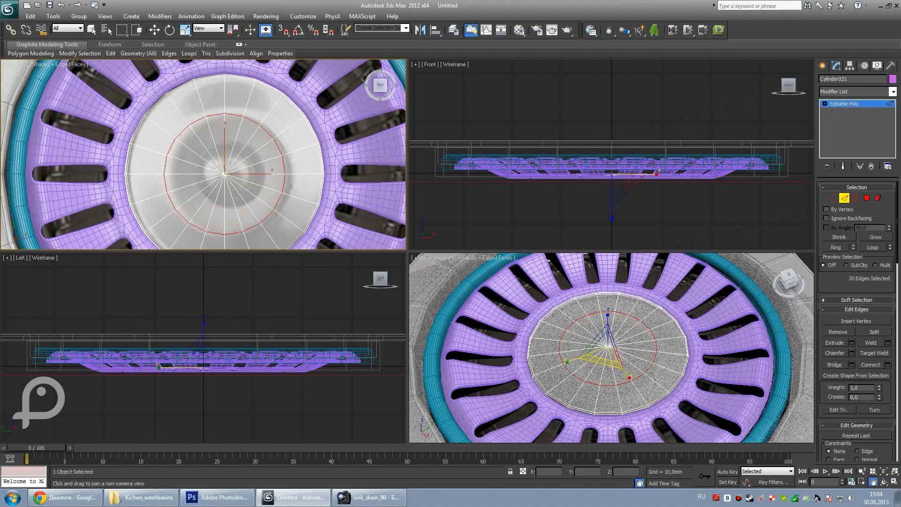
{"action": "key", "text": "shift+z"}
{"action": "key", "text": "w"}
{"action": "key", "text": "shift+z"}
{"action": "key", "text": "ctrl+r"}
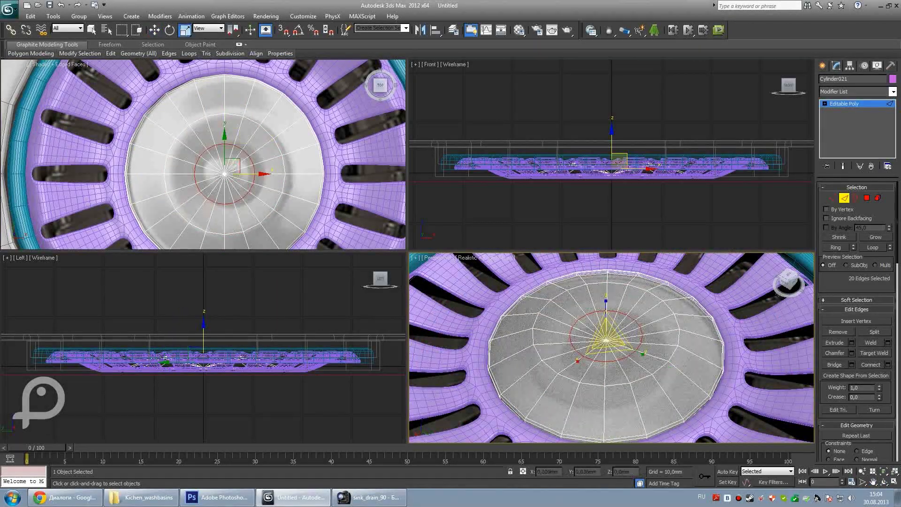
{"action": "middle_click_drag", "start_coordinate": [610, 347], "coordinate": [610, 291], "text": "alt"}
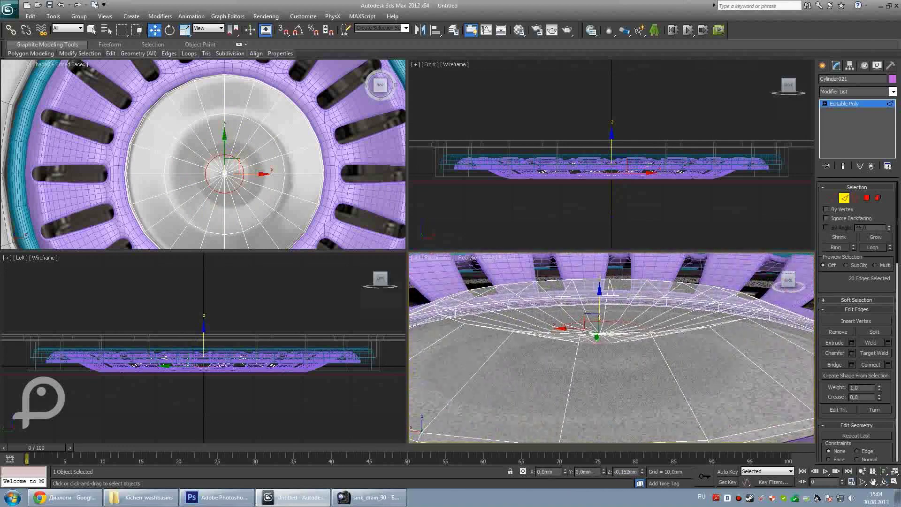
{"action": "key", "text": "4"}
{"action": "key", "text": "shift+z"}
{"action": "key", "text": "ctrl+z"}
{"action": "key", "text": "w"}
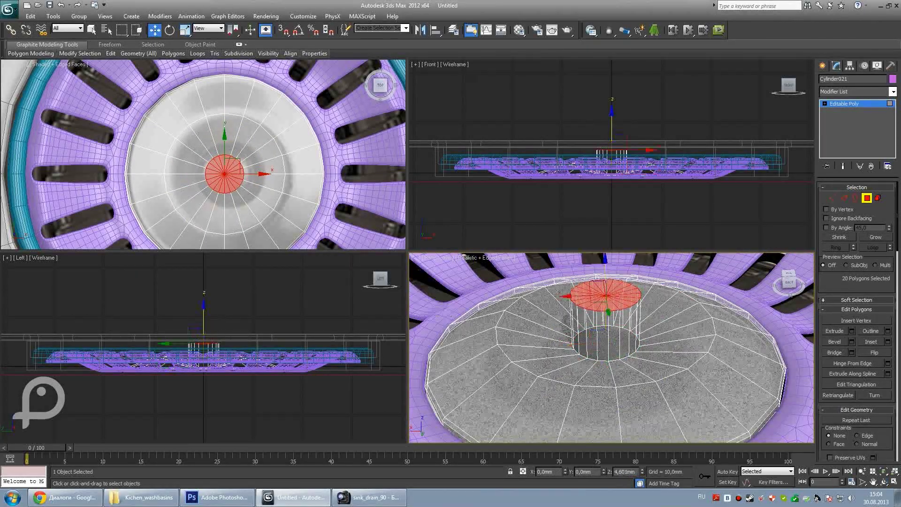
Push the cap's centre polygons down and chamfer the surrounding edges.
{"action": "key", "text": "2"}
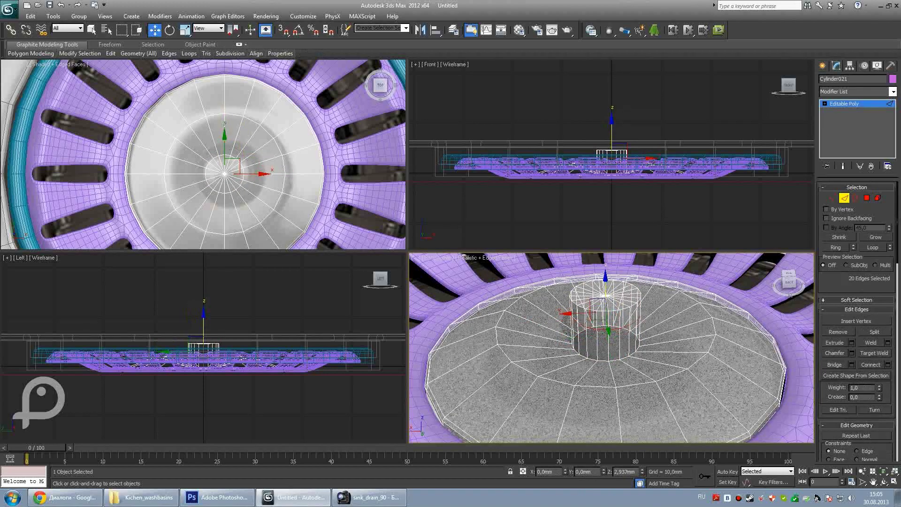
{"action": "key", "text": "4"}
{"action": "left_click_drag", "start_coordinate": [421, 298], "coordinate": [421, 315]}
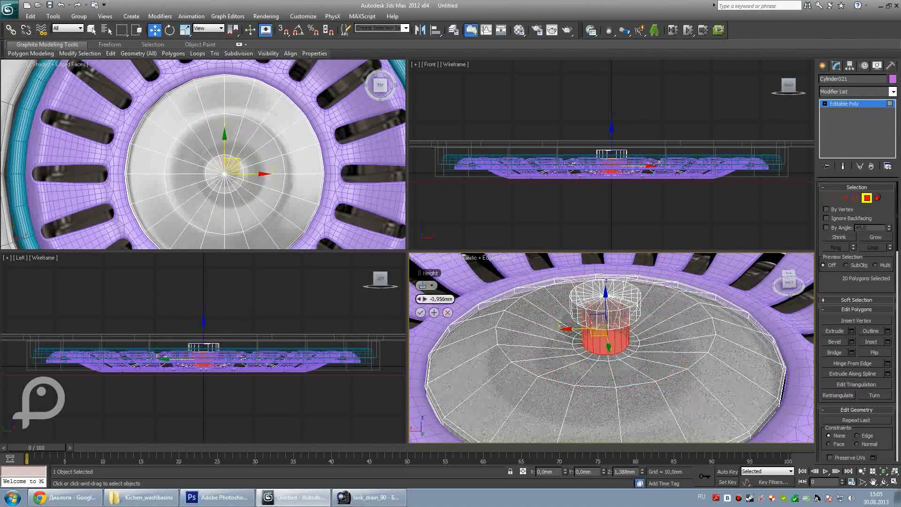
{"action": "key", "text": "2"}
{"action": "key", "text": "w"}
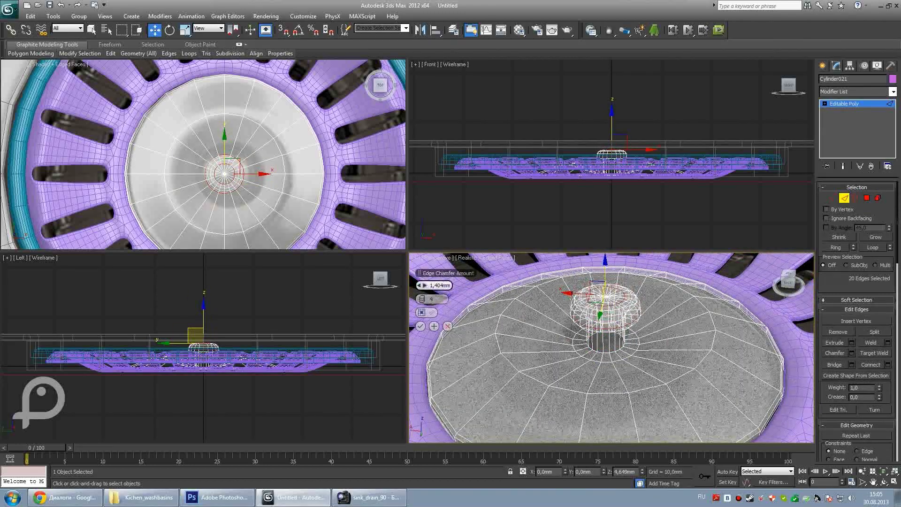
{"action": "left_click", "coordinate": [421, 326]}
Add a supporting connecting edge loop on the centre column.
{"action": "left_click", "coordinate": [832, 197], "text": "ctrl"}
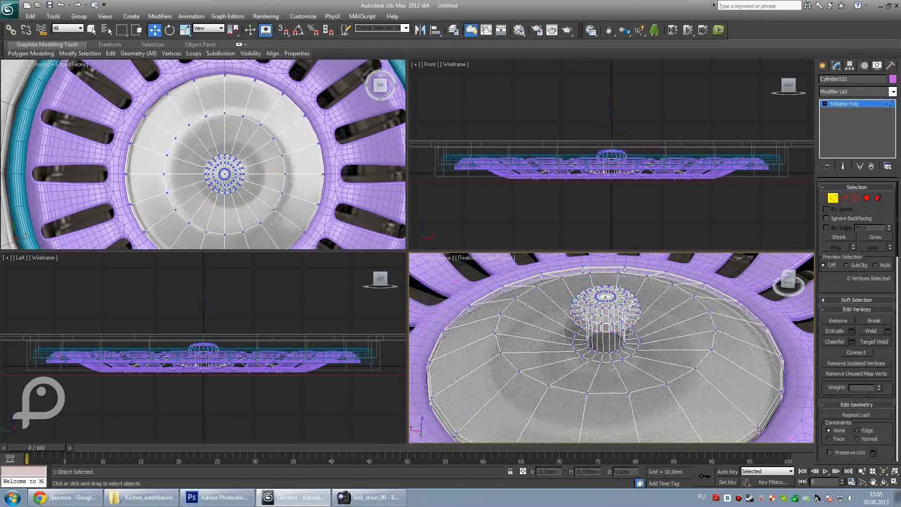
{"action": "mouse_move", "coordinate": [610, 356]}
{"action": "middle_mouse_down", "text": "alt"}
{"action": "mouse_move", "coordinate": [624, 329]}
{"action": "mouse_move", "coordinate": [610, 328]}
{"action": "middle_mouse_up", "text": "alt"}
{"action": "key", "text": "2"}
{"action": "key", "text": "w"}
{"action": "scroll", "coordinate": [610, 348], "scroll_direction": "up", "scroll_amount": 3}
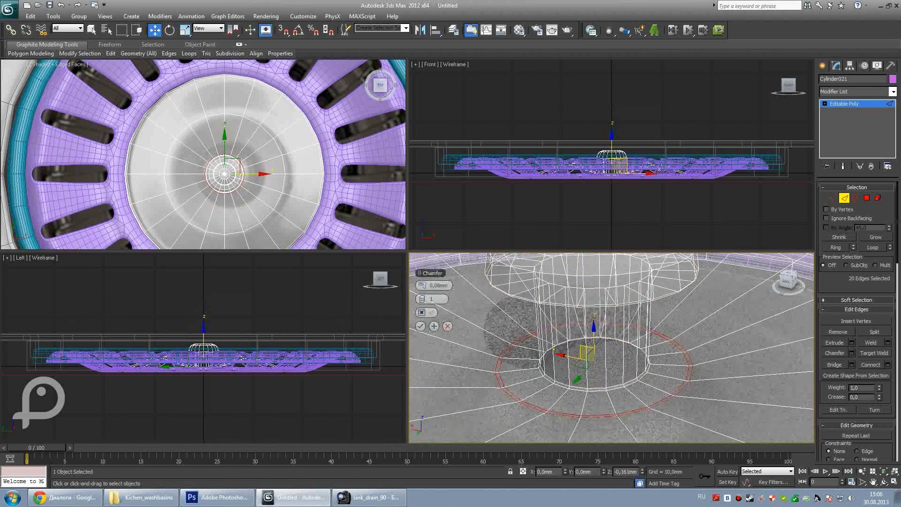
{"action": "left_click", "coordinate": [421, 326]}
{"action": "scroll", "coordinate": [610, 347], "scroll_direction": "down", "scroll_amount": 5}
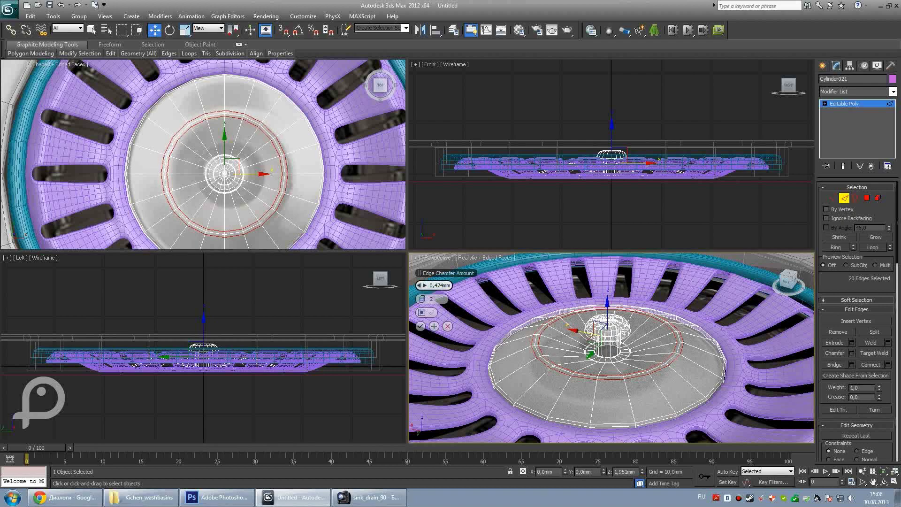
Chamfer the knob-base edge ring at 0,202mm with 2 segments.
{"action": "left_click", "coordinate": [420, 325]}
{"action": "scroll", "coordinate": [610, 347], "scroll_direction": "up", "scroll_amount": 5}
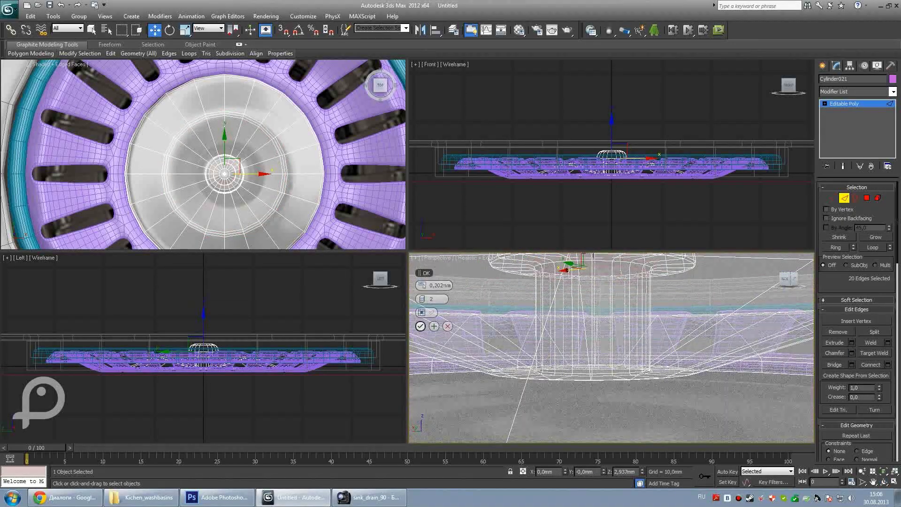
{"action": "left_click", "coordinate": [420, 326]}
{"action": "scroll", "coordinate": [610, 347], "scroll_direction": "down", "scroll_amount": 3}
{"action": "scroll", "coordinate": [610, 347], "scroll_direction": "down", "scroll_amount": 3}
{"action": "scroll", "coordinate": [610, 347], "scroll_direction": "down", "scroll_amount": 4}
{"action": "middle_click_drag", "start_coordinate": [610, 348], "coordinate": [610, 300], "text": "alt"}
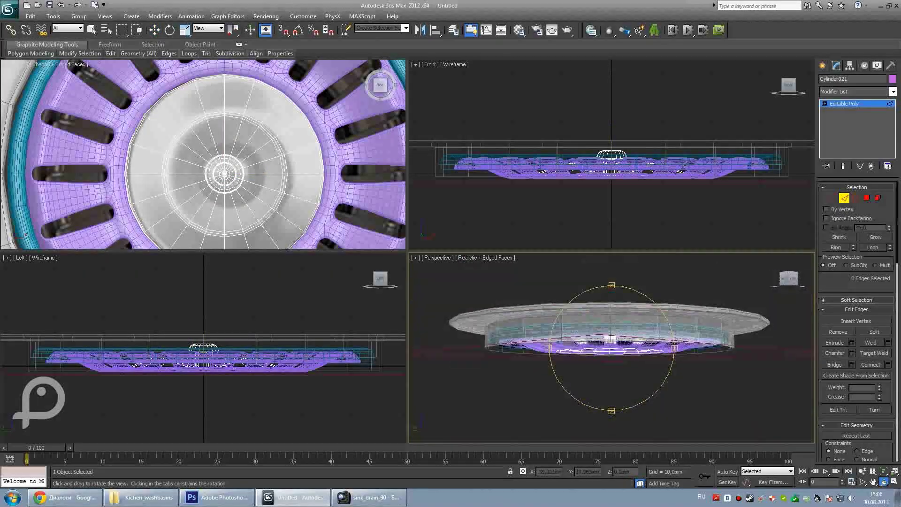
Select the drain body tube Tube002 and its open border, orbiting to see it.
{"action": "left_click_drag", "start_coordinate": [610, 328], "coordinate": [610, 357]}
{"action": "left_click", "coordinate": [15, 155]}
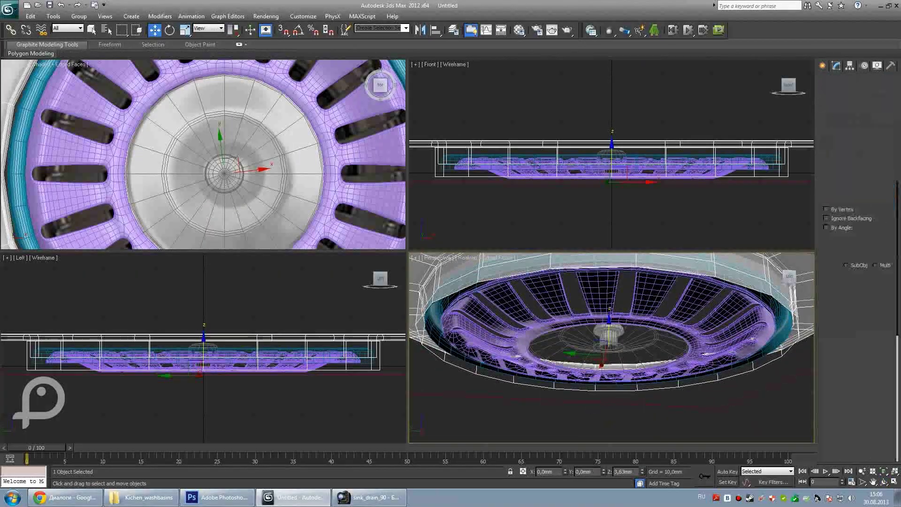
{"action": "key", "text": "3"}
{"action": "key", "text": "ctrl+a"}
{"action": "mouse_move", "coordinate": [610, 328]}
{"action": "middle_mouse_down", "text": "alt"}
{"action": "mouse_move", "coordinate": [610, 300]}
{"action": "mouse_move", "coordinate": [610, 356]}
{"action": "mouse_move", "coordinate": [610, 319]}
{"action": "middle_mouse_up", "text": "alt"}
{"action": "key", "text": "r"}
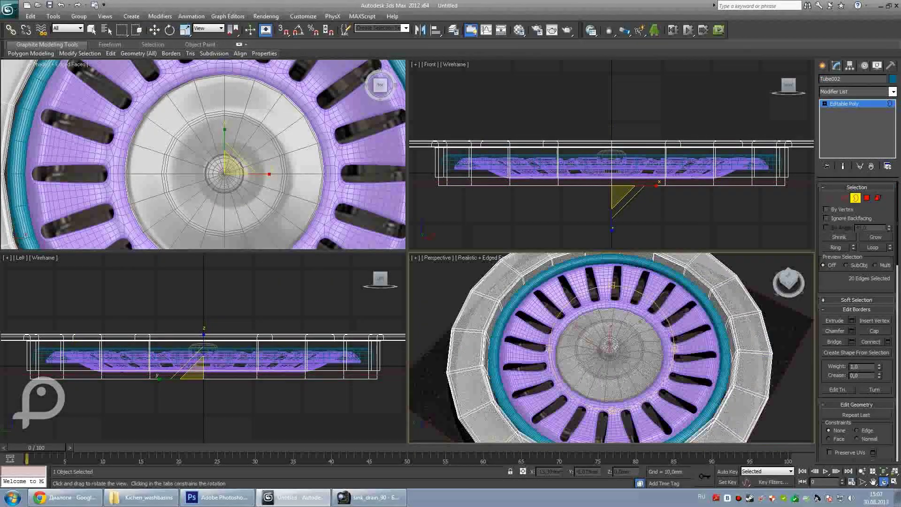
{"action": "left_click", "coordinate": [822, 66]}
{"action": "key", "text": "w"}
{"action": "left_click", "coordinate": [769, 384]}
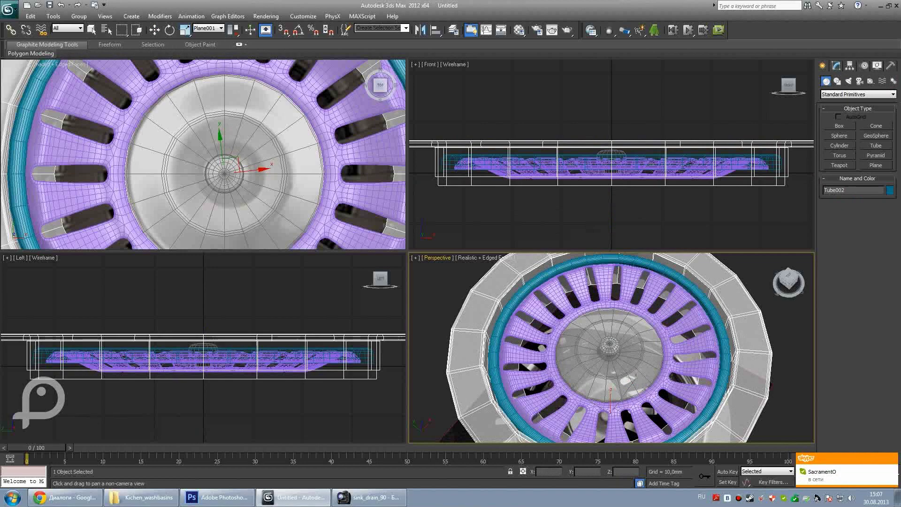
{"action": "key", "text": "3"}
Shift+Move the tube's open border downward twice to extend the drain body.
{"action": "key", "text": "r"}
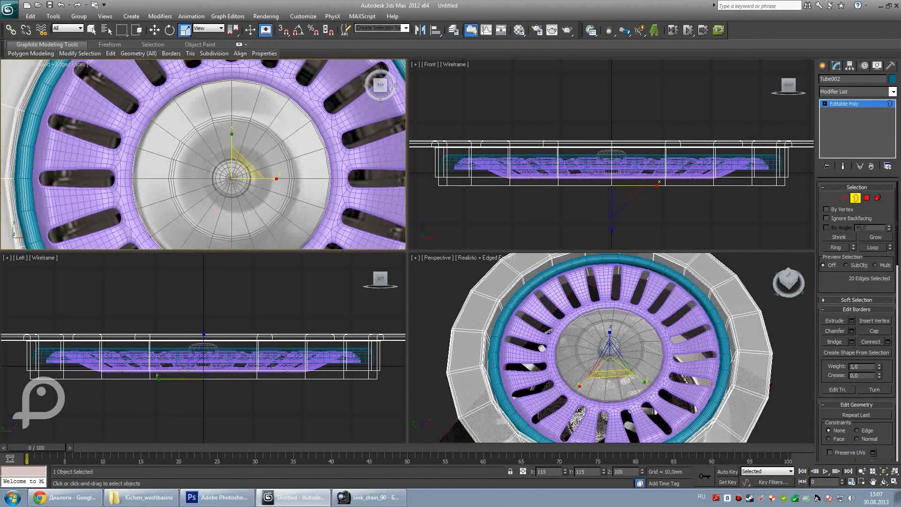
{"action": "key", "text": "z"}
{"action": "key", "text": "ctrl+r"}
{"action": "left_click_drag", "start_coordinate": [610, 357], "coordinate": [610, 305]}
{"action": "key", "text": "w"}
{"action": "key", "text": "2"}
{"action": "middle_click_drag", "start_coordinate": [610, 328], "coordinate": [610, 357], "text": "alt"}
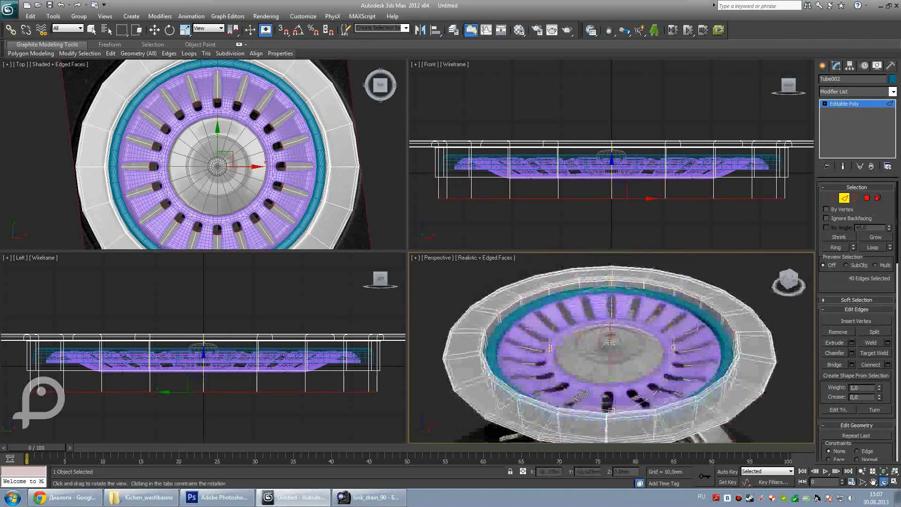
{"action": "key", "text": "3"}
{"action": "left_click_drag", "start_coordinate": [609, 385], "coordinate": [609, 434], "text": "shift"}
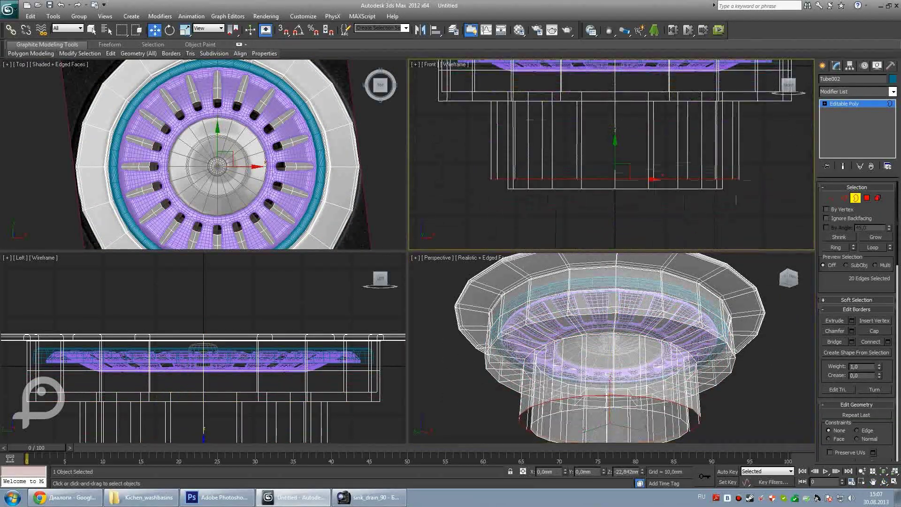
Loop-select the bottom border edges and cap the drain body's open bottom.
{"action": "key", "text": "alt+l"}
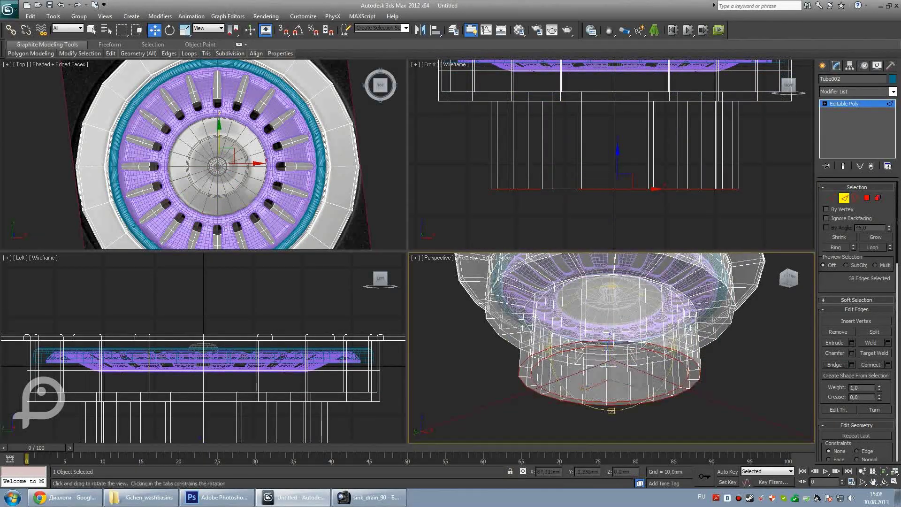
{"action": "key", "text": "alt+x"}
{"action": "mouse_move", "coordinate": [610, 347]}
{"action": "middle_mouse_down", "text": "alt"}
{"action": "mouse_move", "coordinate": [610, 300]}
{"action": "mouse_move", "coordinate": [610, 328]}
{"action": "middle_mouse_up", "text": "alt"}
{"action": "key", "text": "alt+x"}
{"action": "key", "text": "alt+l"}
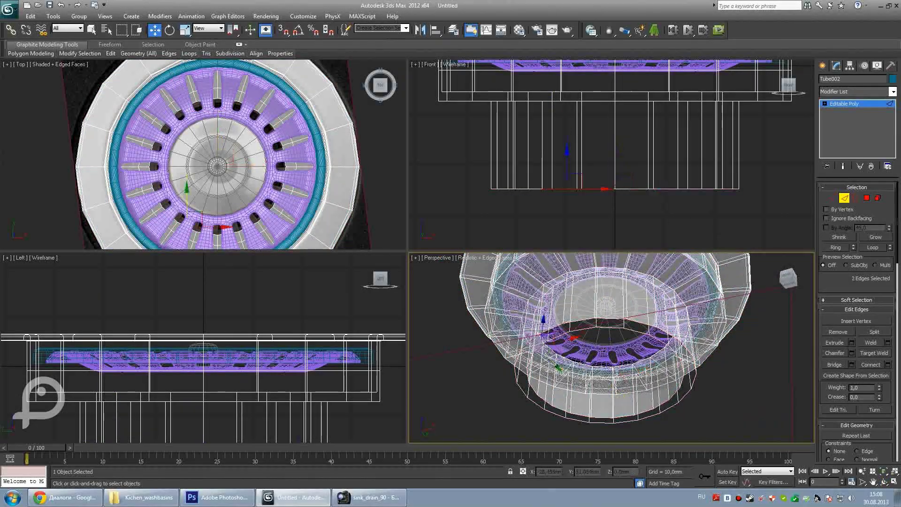
{"action": "key", "text": "3"}
{"action": "key", "text": "alt+p"}
Tessellate the bottom cap polygon into a fan of triangles.
{"action": "key", "text": "4"}
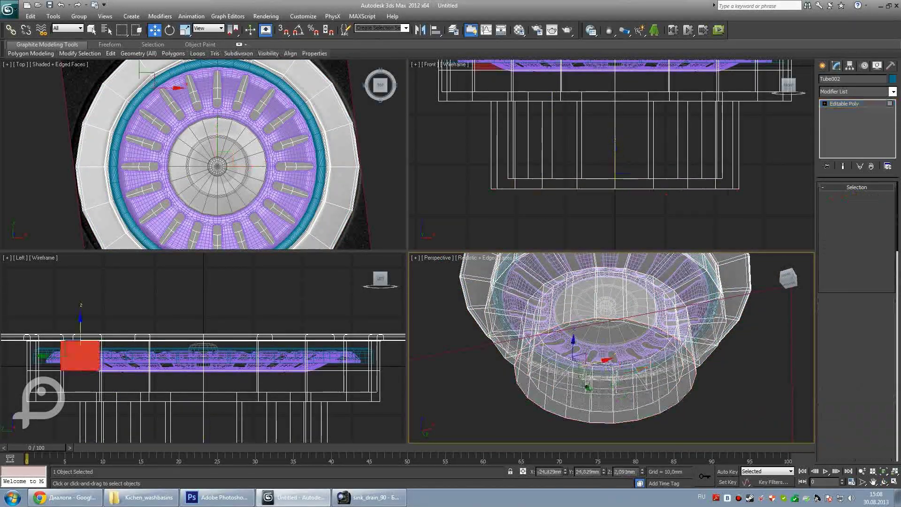
{"action": "scroll", "coordinate": [856, 352], "scroll_direction": "down", "scroll_amount": 2}
{"action": "scroll", "coordinate": [857, 352], "scroll_direction": "down", "scroll_amount": 2}
{"action": "left_click", "coordinate": [887, 422]}
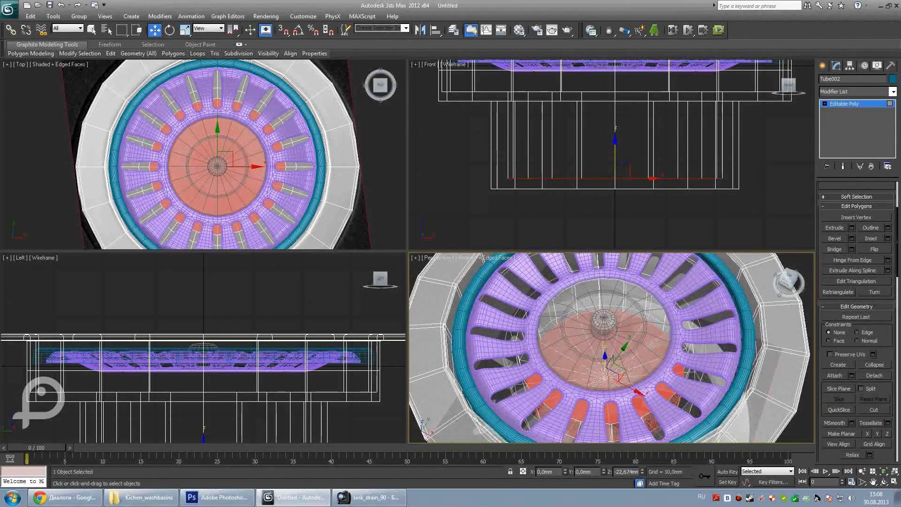
{"action": "middle_click_drag", "start_coordinate": [610, 348], "coordinate": [610, 301], "text": "alt"}
{"action": "key", "text": "2"}
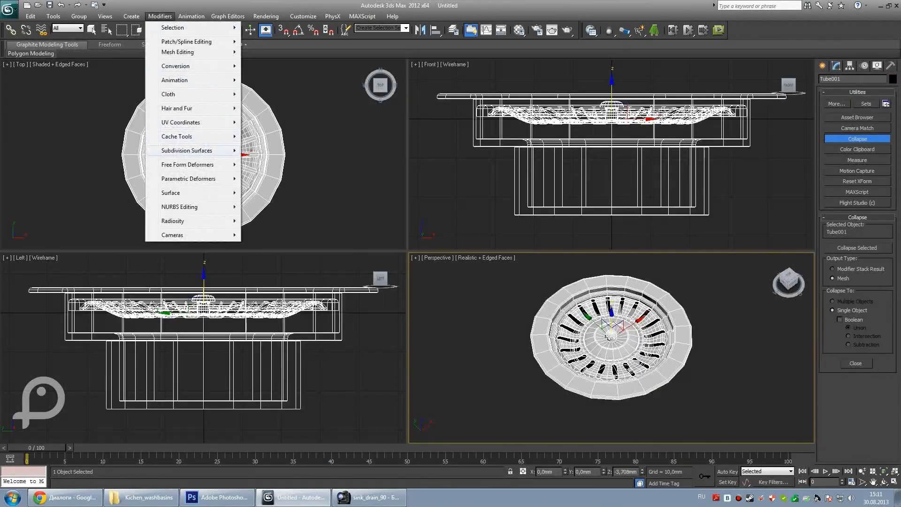
Orbit to a high three-quarter view and compare the smoothed drain with the reference photo.
{"action": "left_click_drag", "start_coordinate": [612, 385], "coordinate": [611, 411]}
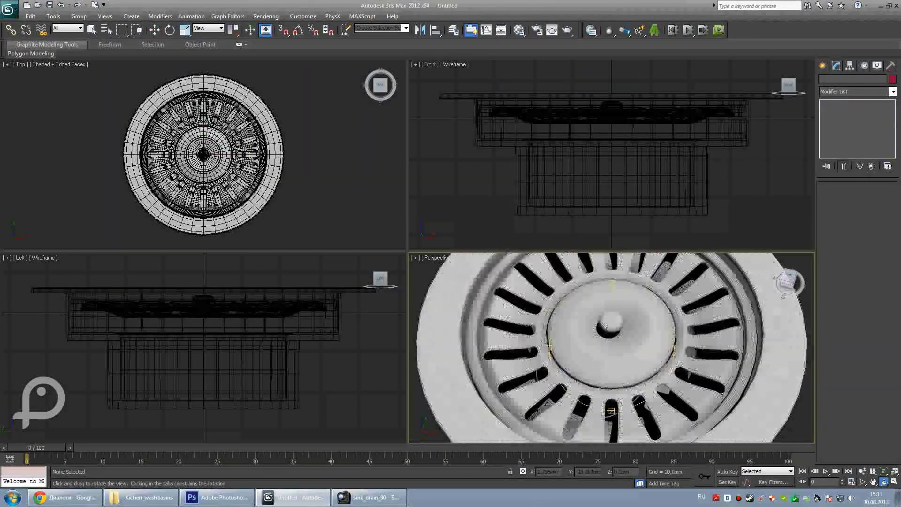
{"action": "key", "text": "alt+Tab"}
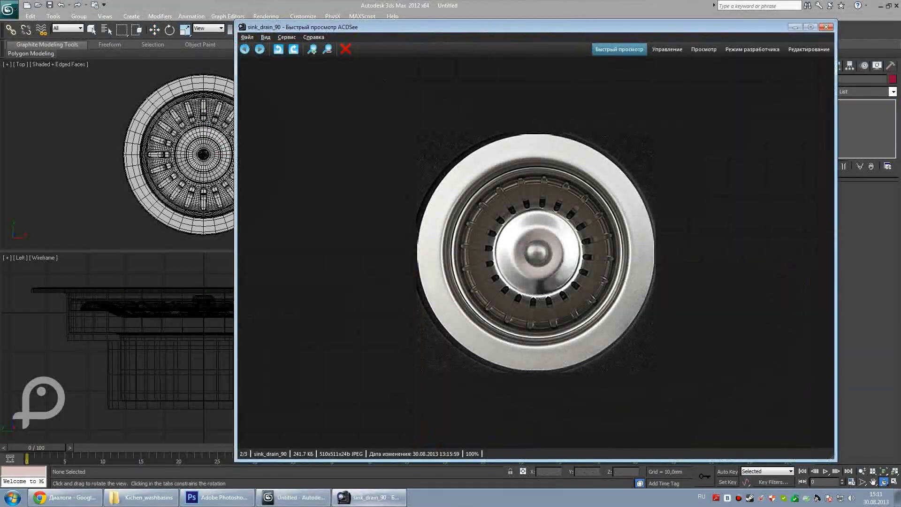
{"action": "key", "text": "alt+Tab"}
{"action": "scroll", "coordinate": [611, 347], "scroll_direction": "up", "scroll_amount": 3}
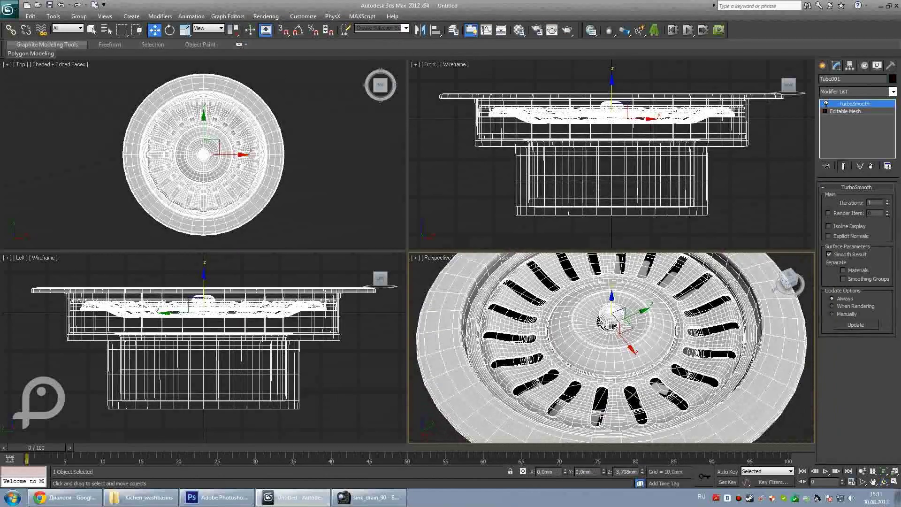
Delete the TurboSmooth modifier and convert the drain to an Editable Poly.
{"action": "right_click", "coordinate": [498, 306]}
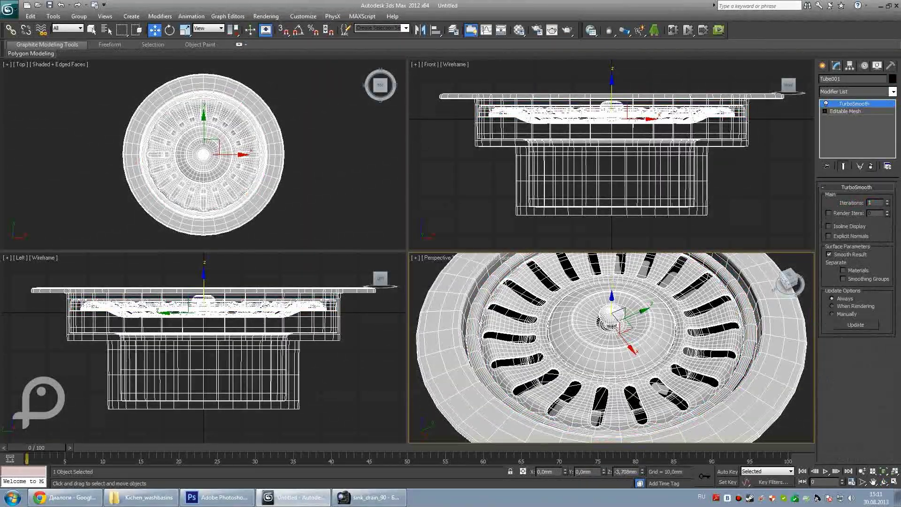
{"action": "left_click", "coordinate": [870, 166]}
{"action": "right_click", "coordinate": [606, 337]}
{"action": "left_click", "coordinate": [718, 424]}
Inspect the drain's polygons, selecting the rim polygon ring and then all polygons.
{"action": "key", "text": "4"}
{"action": "left_click", "coordinate": [873, 482]}
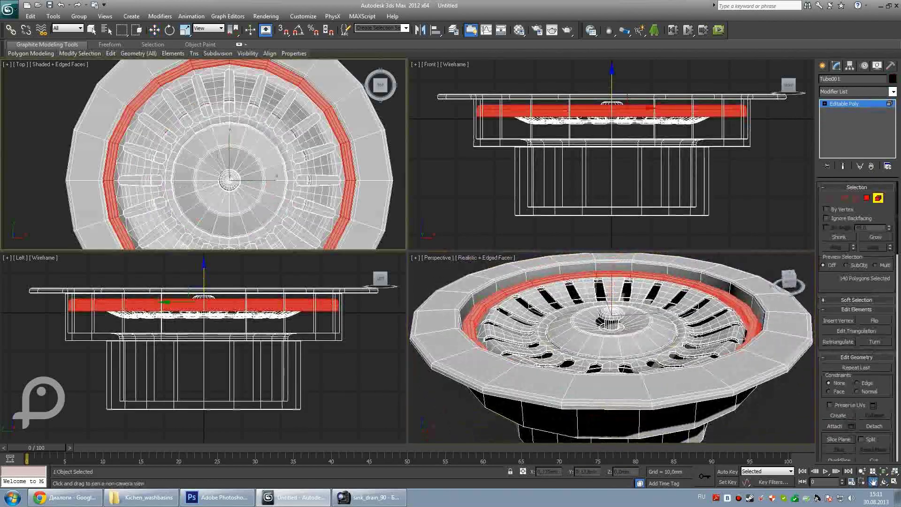
{"action": "left_click_drag", "start_coordinate": [221, 140], "coordinate": [242, 185]}
{"action": "key", "text": "w"}
{"action": "key", "text": "ctrl+a"}
{"action": "left_click", "coordinate": [185, 29]}
Add TurboSmooth from the Modifier List on top of the Editable Poly.
{"action": "left_click", "coordinate": [160, 16]}
{"action": "left_click", "coordinate": [270, 151]}
{"action": "scroll", "coordinate": [610, 347], "scroll_direction": "down", "scroll_amount": 5}
{"action": "left_click", "coordinate": [844, 112]}
{"action": "key", "text": "w"}
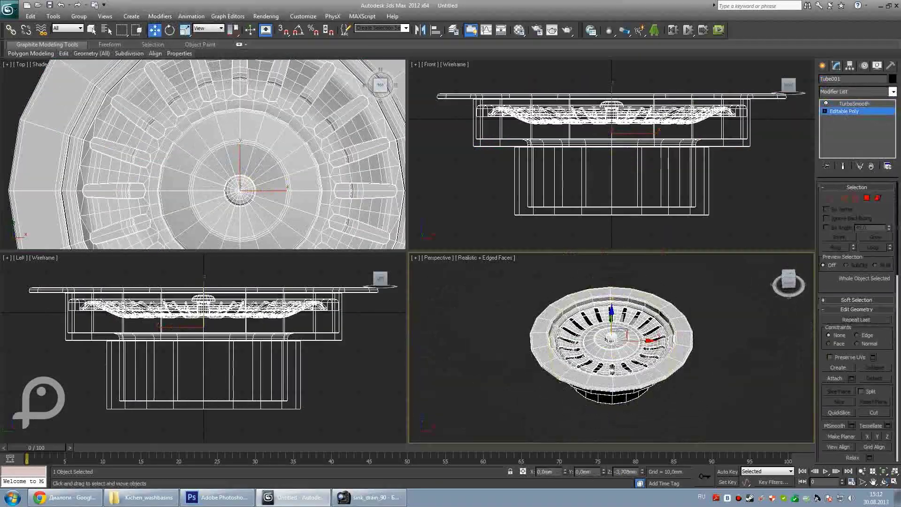
Check the outer rim edge loops, then reselect the whole drain object.
{"action": "key", "text": "2"}
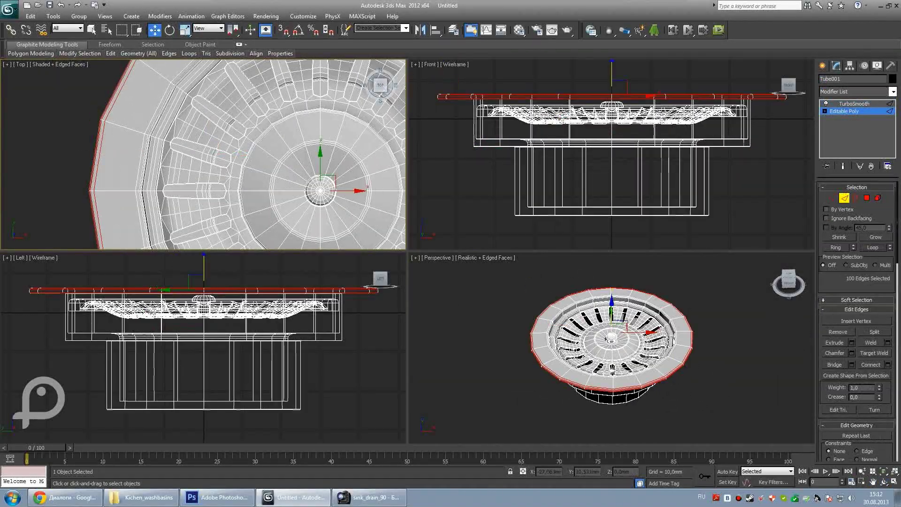
{"action": "key", "text": "2"}
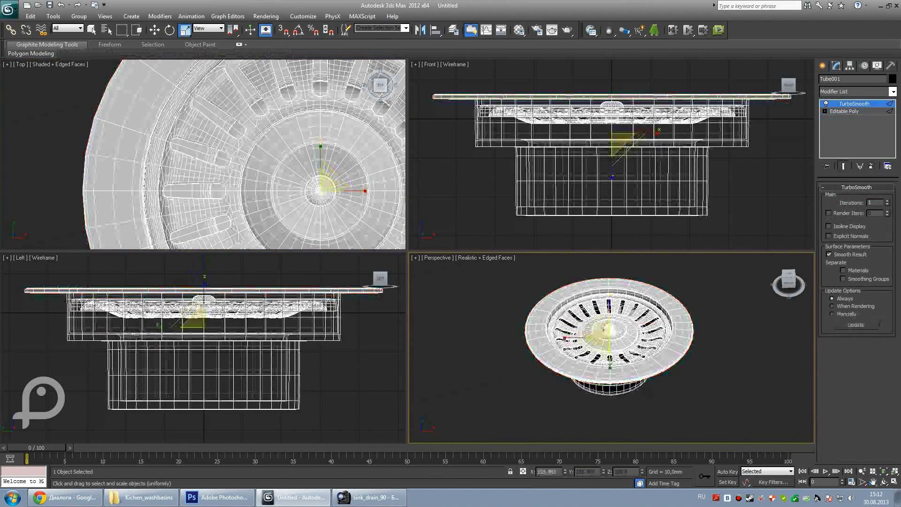
{"action": "key", "text": "ctrl+shift+z"}
{"action": "key", "text": "ctrl+d"}
{"action": "key", "text": "w"}
{"action": "key", "text": "ctrl+a"}
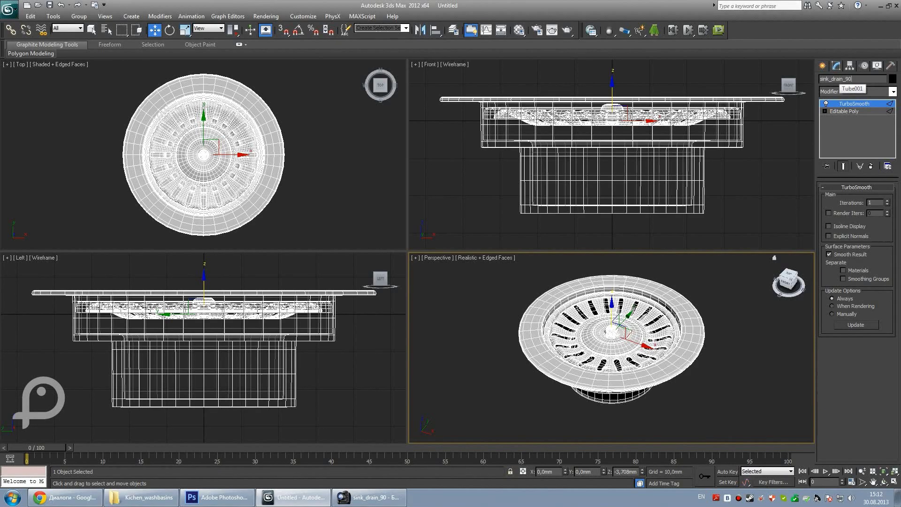
Save As sink_drain_90.max in the user's D: drive folder chosen from History.
{"action": "key", "text": "ctrl+d"}
{"action": "middle_click_drag", "start_coordinate": [612, 347], "coordinate": [612, 328], "text": "alt"}
{"action": "scroll", "coordinate": [611, 347], "scroll_direction": "up", "scroll_amount": 5}
{"action": "key", "text": "shift+z"}
{"action": "left_click", "coordinate": [9, 9]}
{"action": "left_click", "coordinate": [28, 96]}
{"action": "left_click", "coordinate": [286, 22]}
{"action": "left_click", "coordinate": [40, 42]}
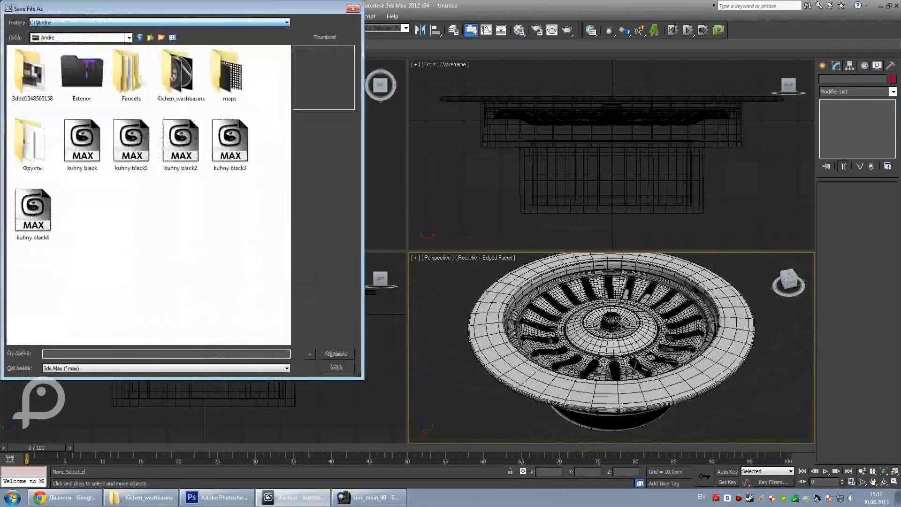
{"action": "right_click", "coordinate": [100, 215]}
{"action": "key", "text": "Escape"}
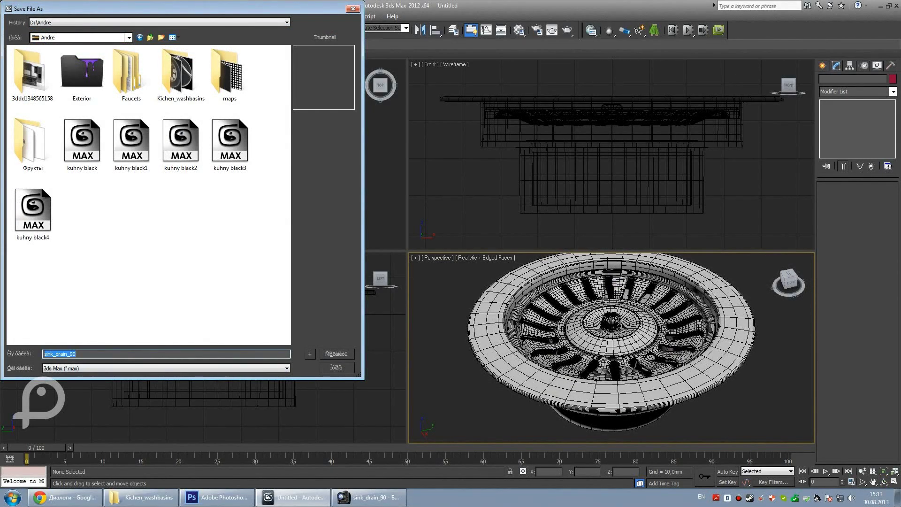
{"action": "key", "text": "Return"}
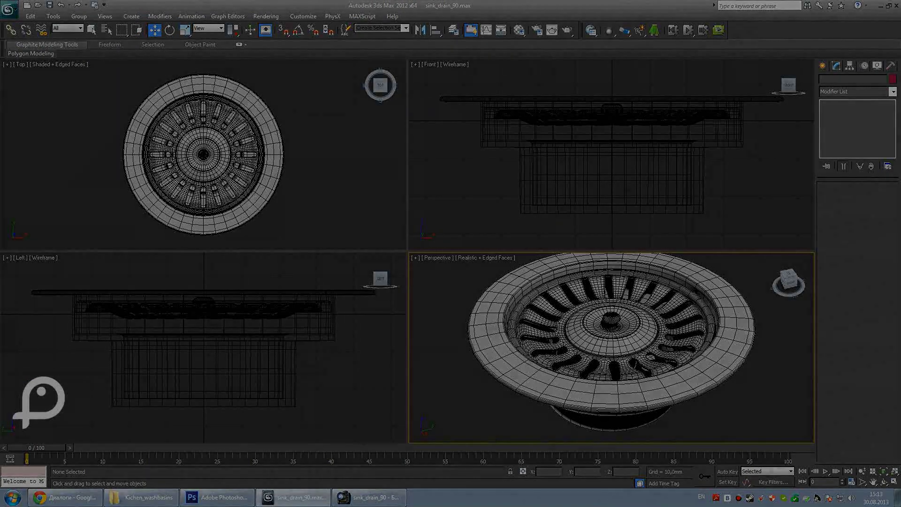